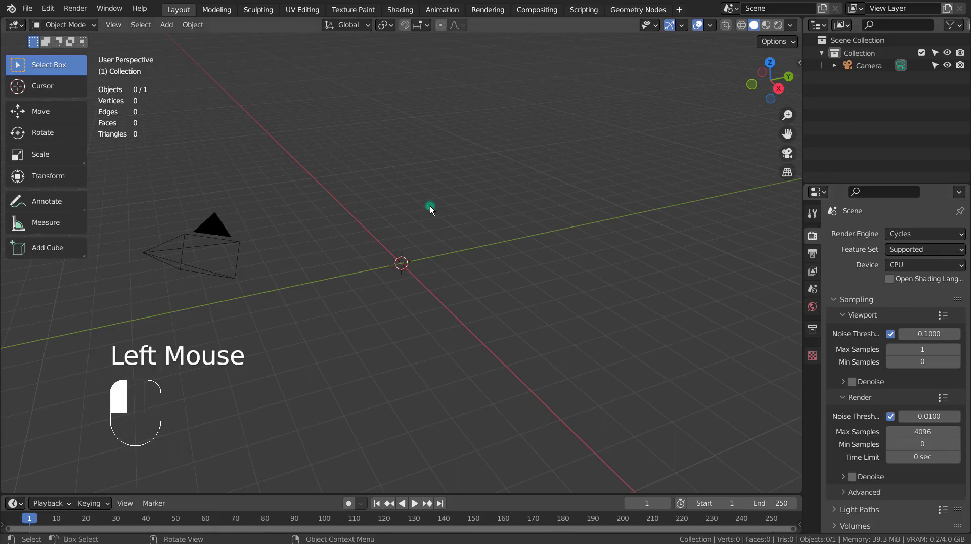
Bring up the Shift+A add menu at Mesh > Torus Objects > Twisted Torus.
key("shift+a")
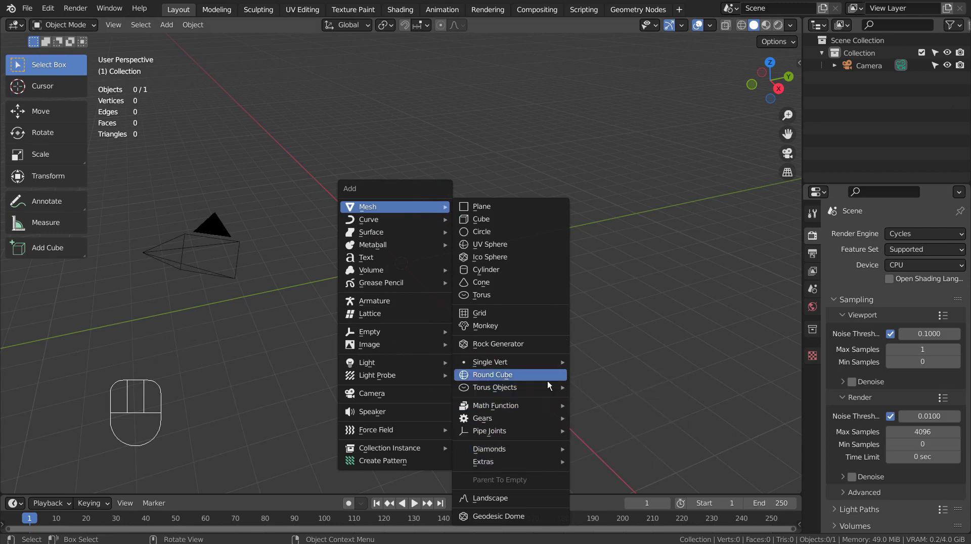
mouse_move(494, 387)
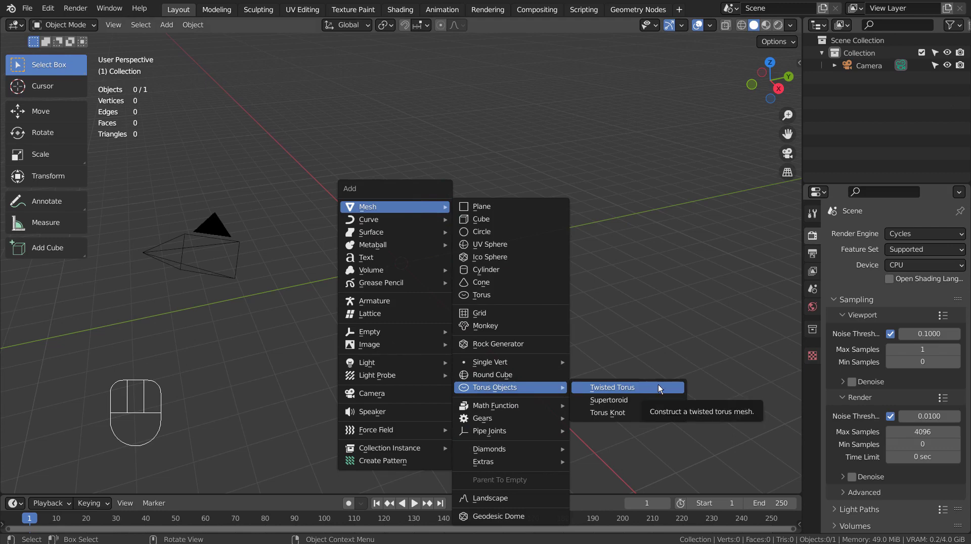
Add the twisted torus and start editing it in face select mode.
left_click(659, 388)
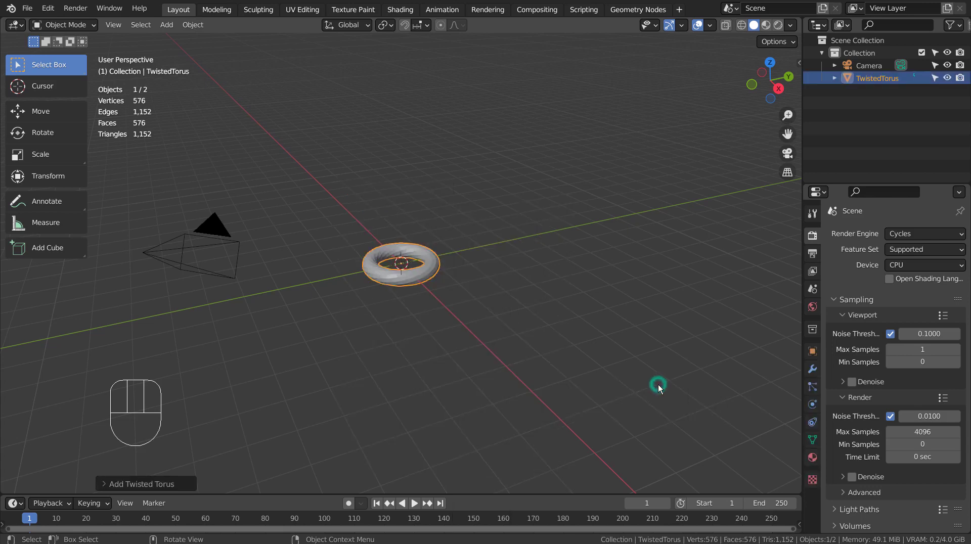
scroll(542, 289, "up", 3)
scroll(542, 290, "up", 2)
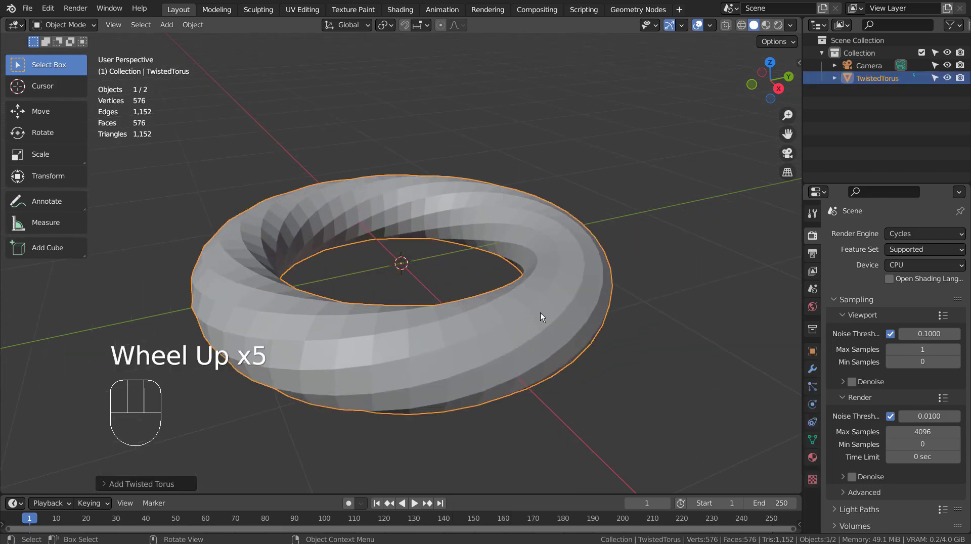
key("Tab")
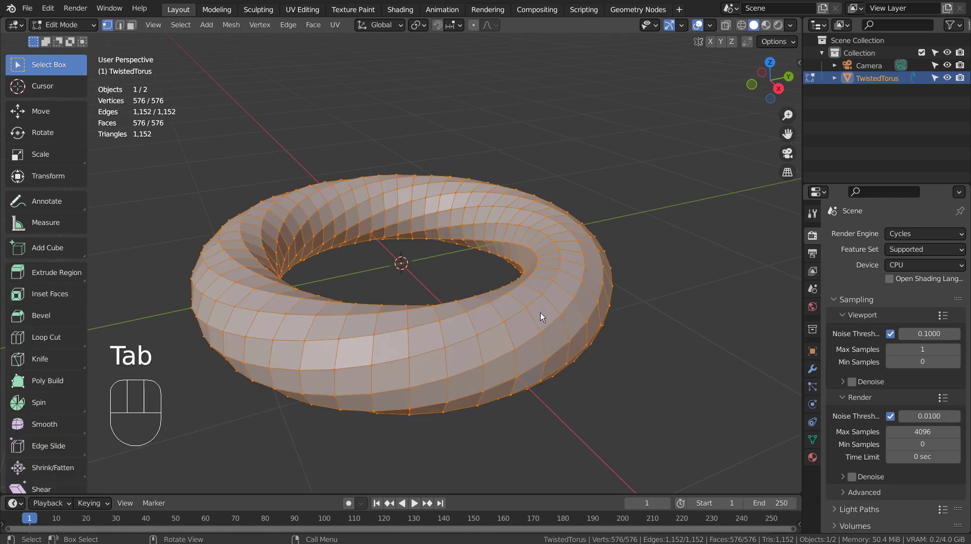
key("3")
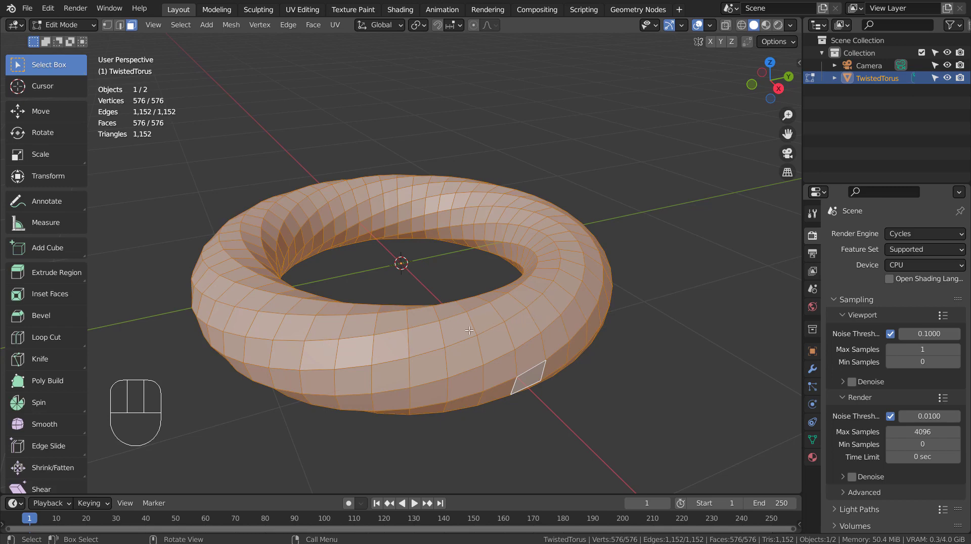
Try a test inset on the torus faces and undo it.
key("i")
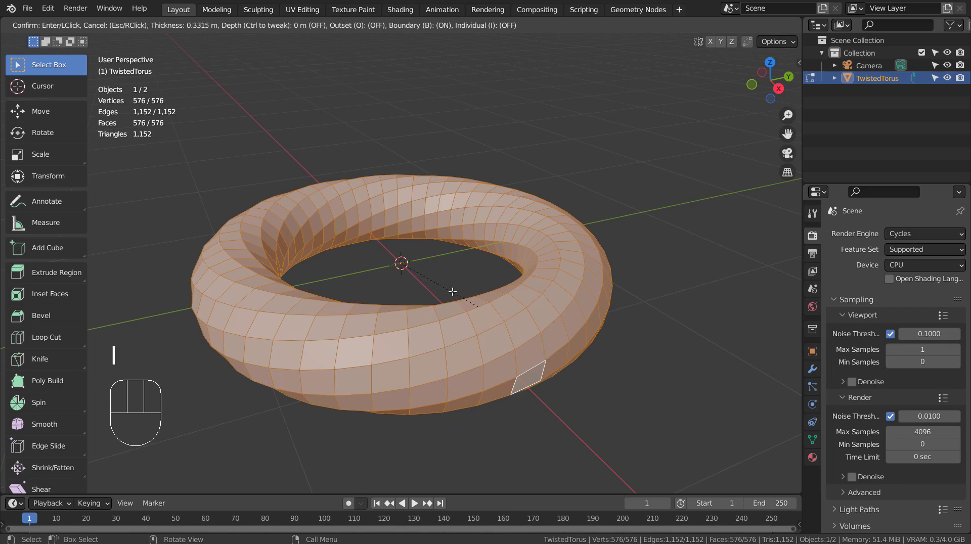
left_click(581, 369)
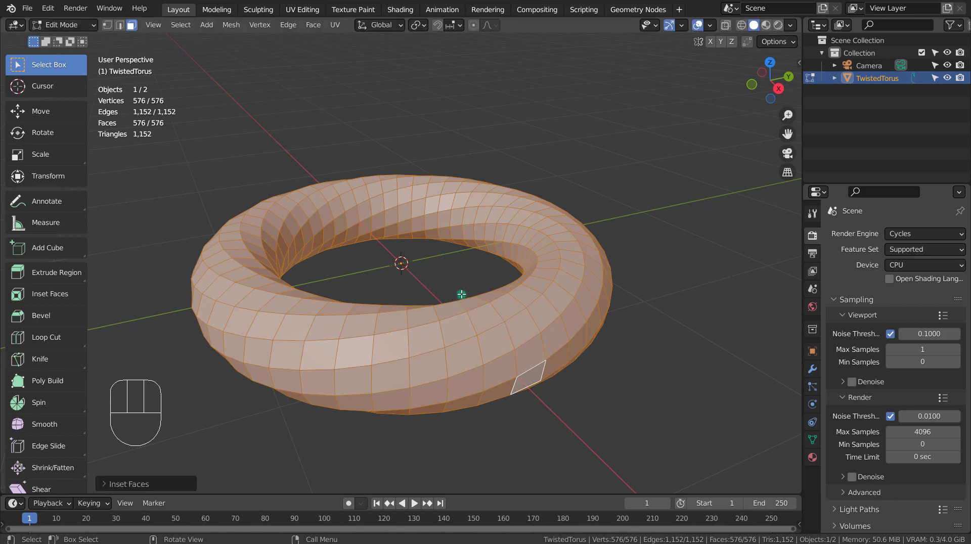
key("ctrl+z")
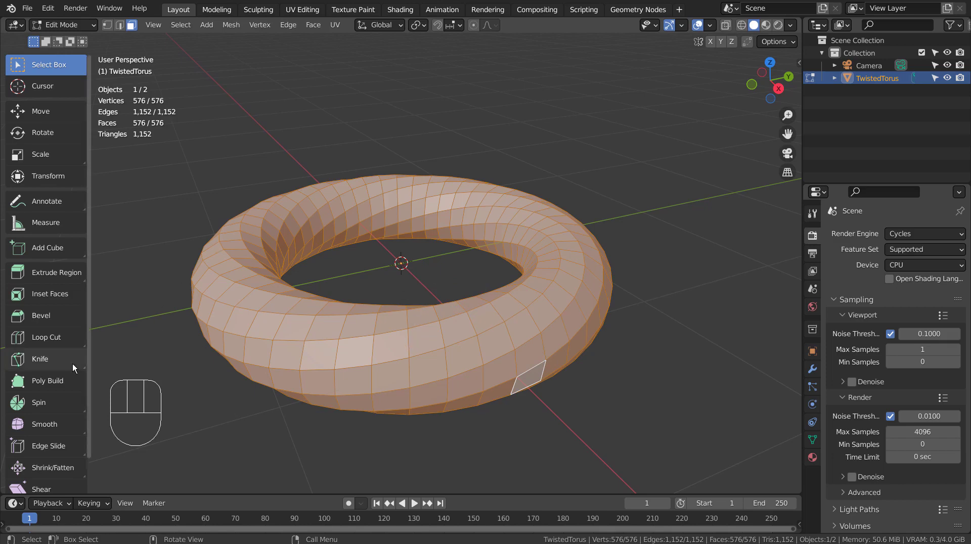
Set the pivot point to Individual Origins, test another inset and undo it.
left_click(414, 25)
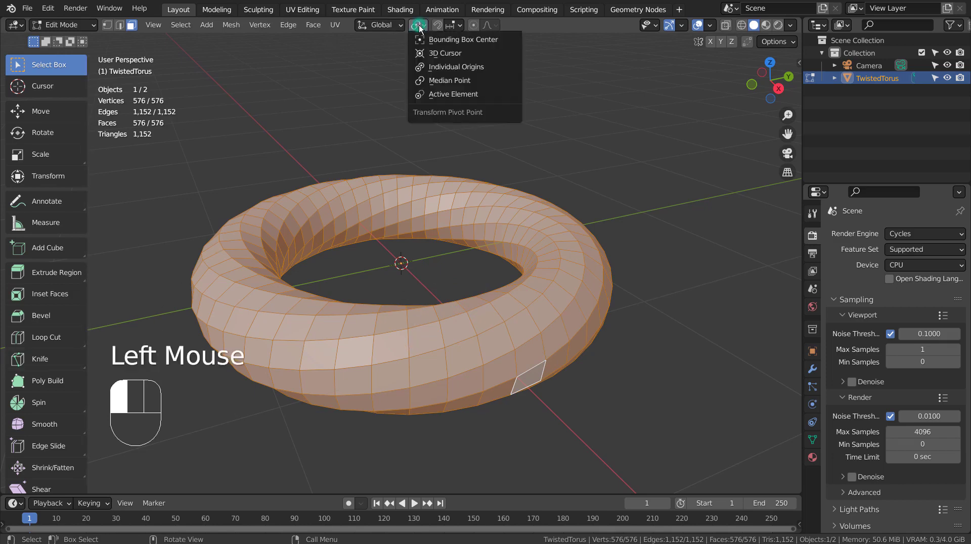
left_click(422, 65)
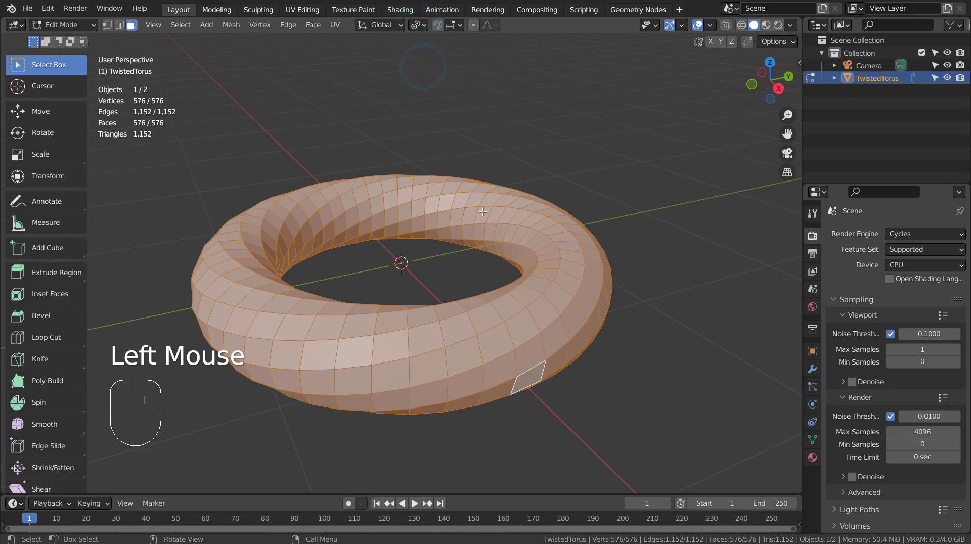
key("i")
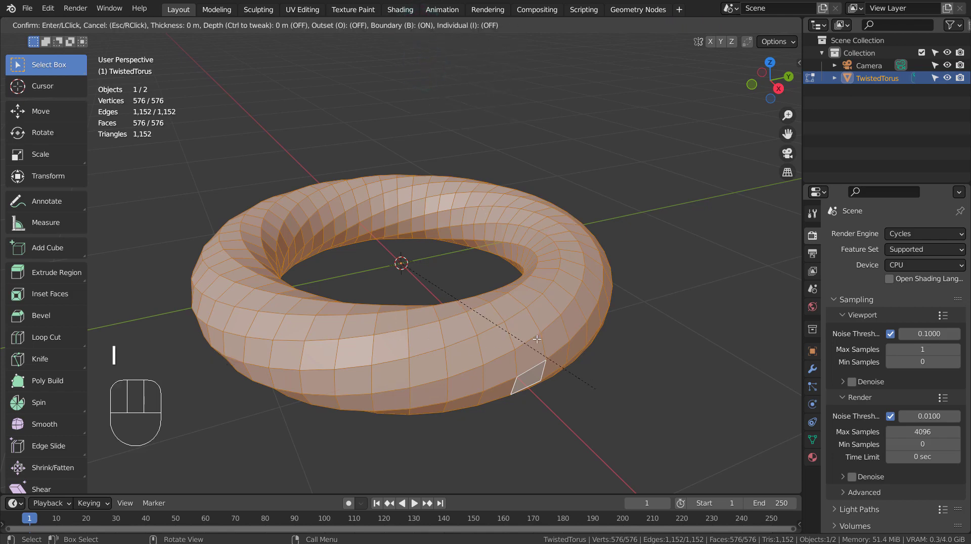
left_click(448, 278)
key("ctrl+z")
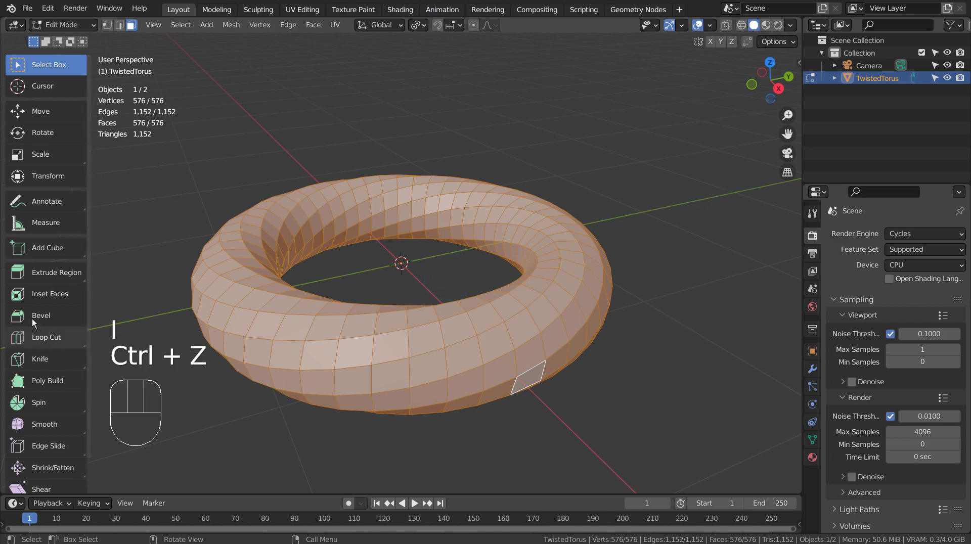
Extrude every torus face individually with an offset of 0.00001 m.
mouse_move(29, 274)
left_mouse_down()
mouse_move(39, 338)
mouse_move(92, 377)
left_mouse_up()
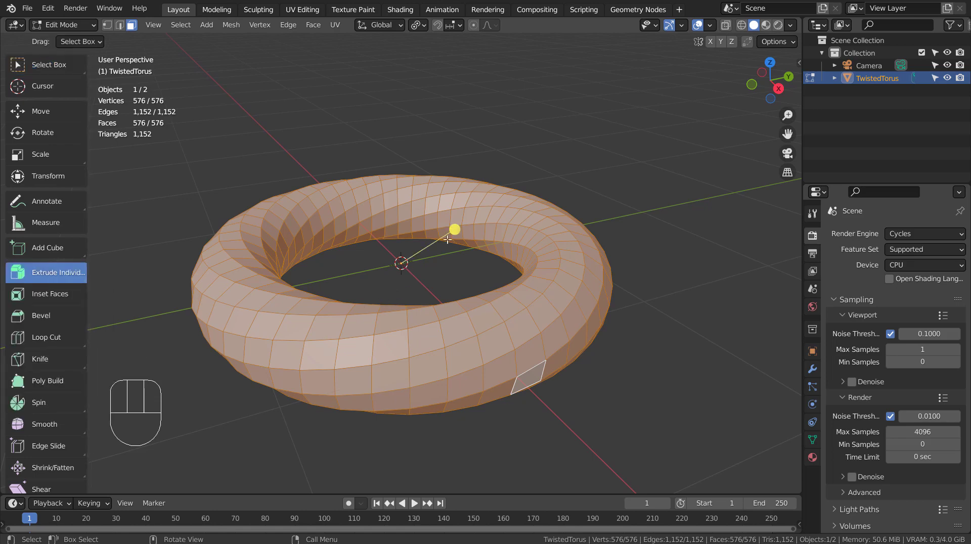
left_click_drag(459, 228, 457, 227)
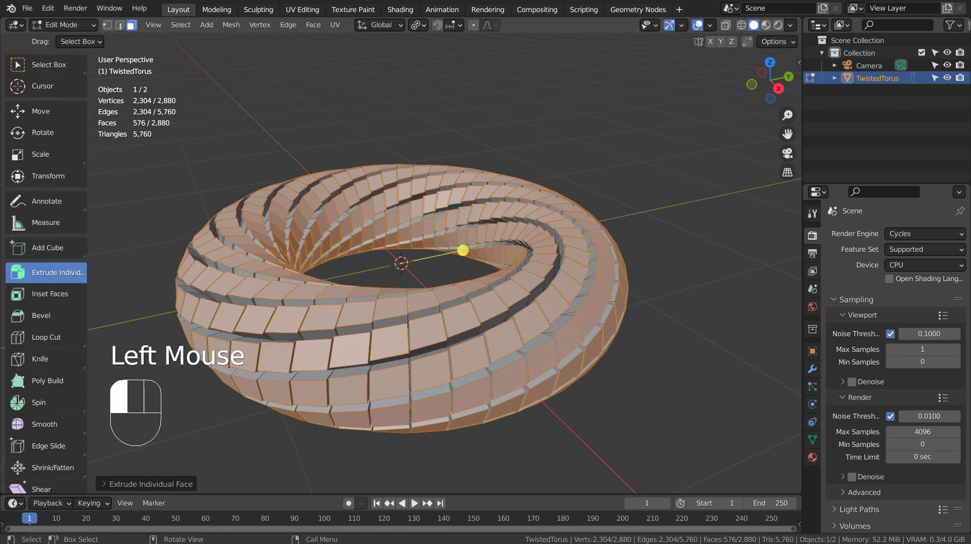
left_click(167, 478)
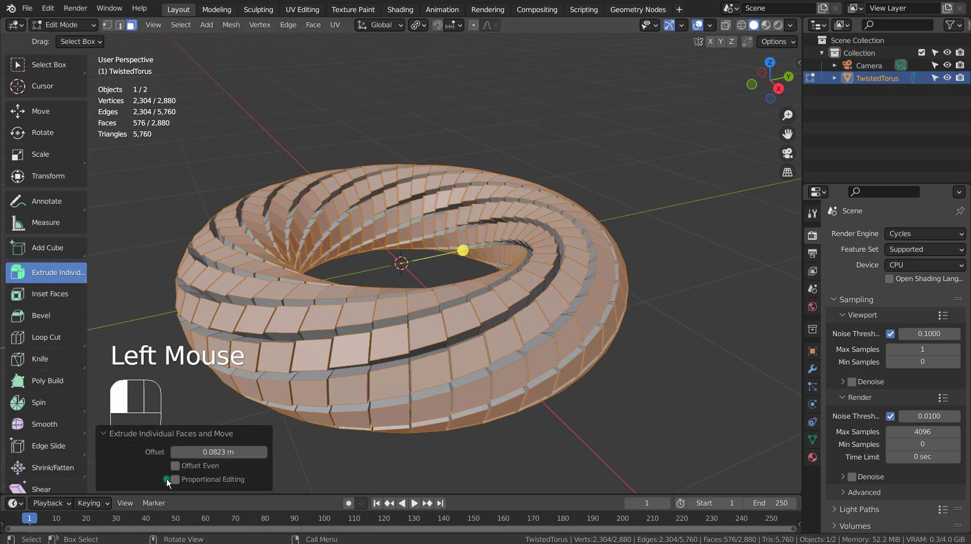
double_click(213, 452)
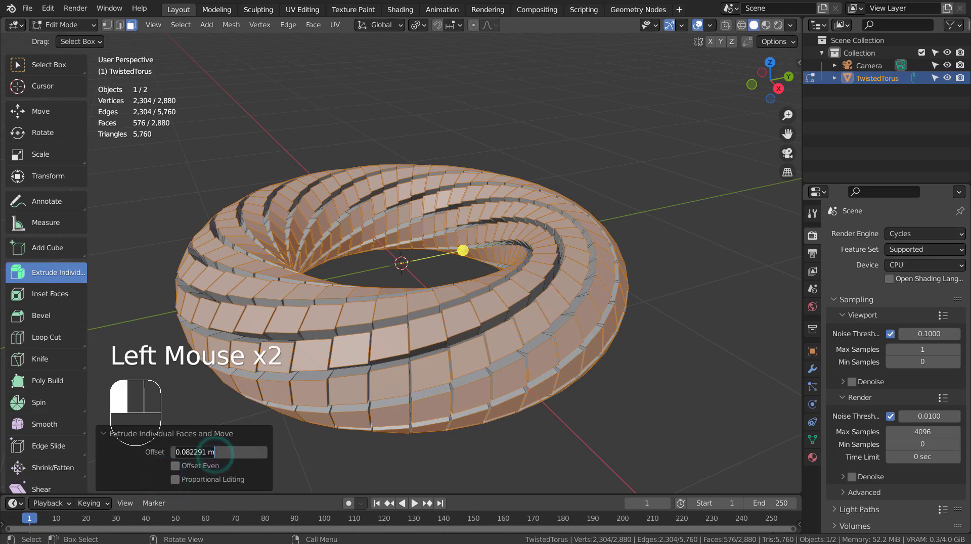
key("BackSpace")
type("0.00001")
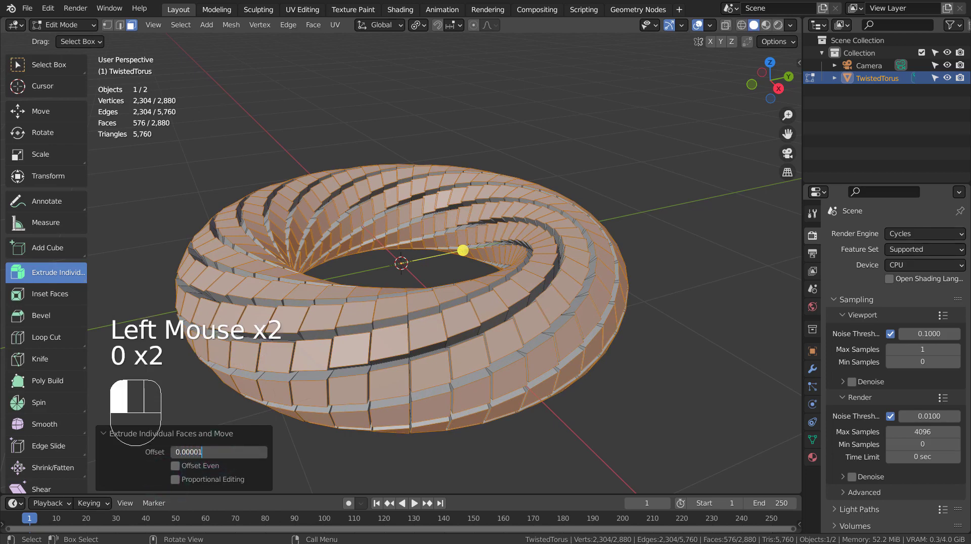
key("Return")
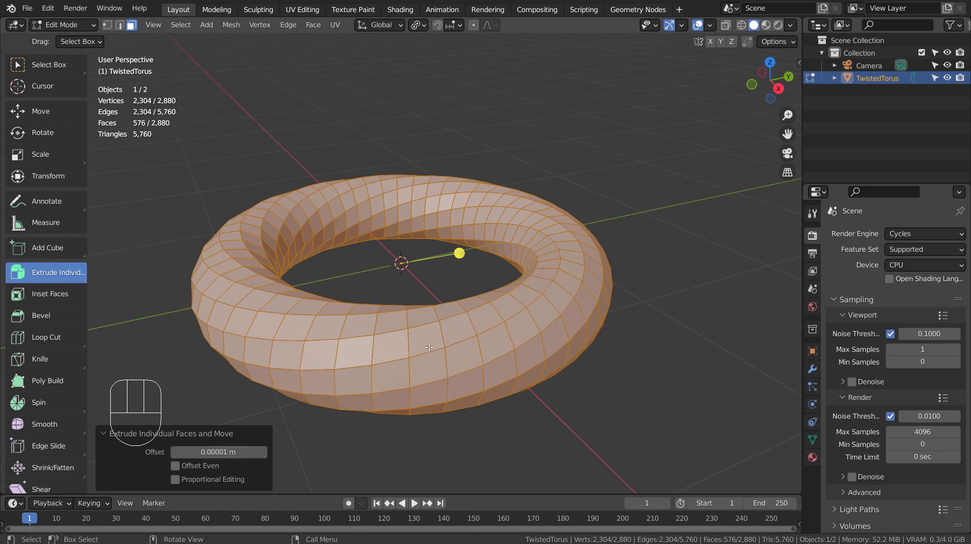
Zoom and pan in close to inspect the duplicated faces on the torus surface.
scroll(430, 343, "up", 5)
mouse_move(429, 342)
middle_mouse_down("shift")
mouse_move(444, 321)
mouse_move(417, 191)
middle_mouse_up("shift")
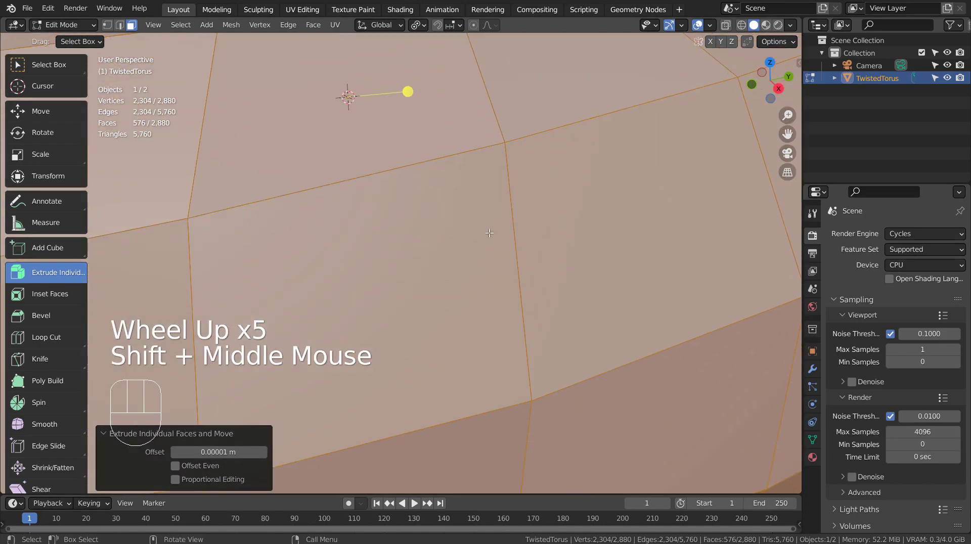
scroll(510, 212, "up", 1)
scroll(576, 217, "up", 1)
scroll(530, 238, "up", 1)
scroll(529, 238, "up", 1)
scroll(529, 238, "down", 1)
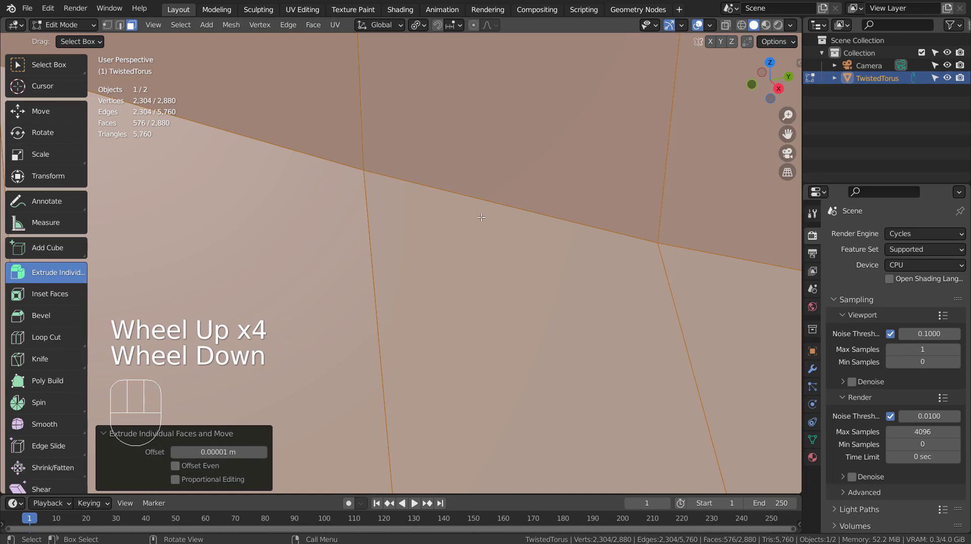
scroll(481, 217, "down", 2)
scroll(481, 217, "down", 4)
scroll(480, 217, "down", 2)
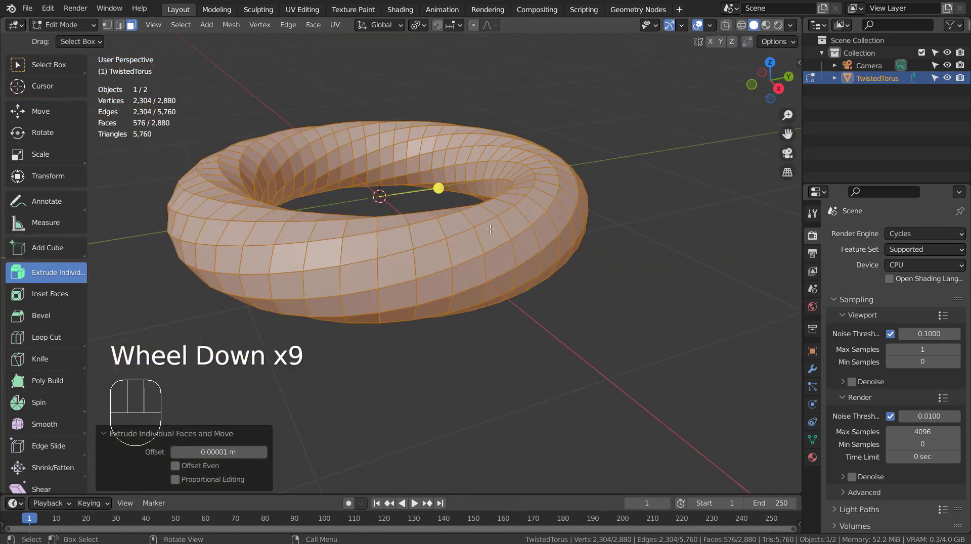
Inset all faces, push them out 0.038 m, and scale the stud tops to 0.504.
key("i")
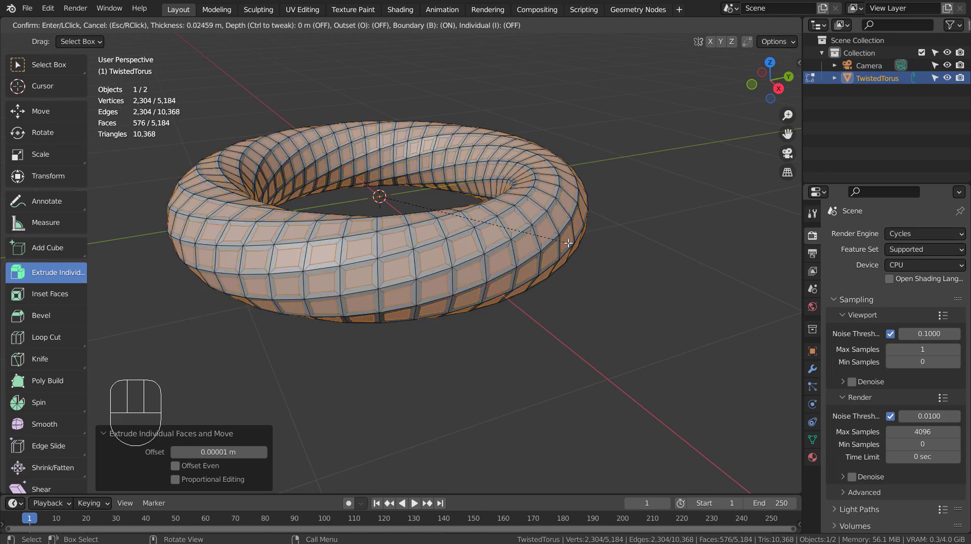
left_click(568, 243)
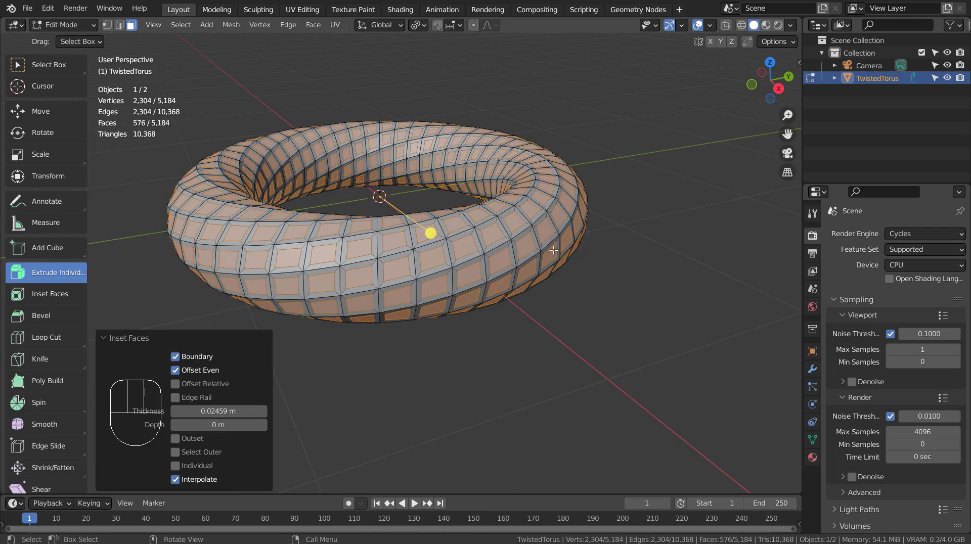
left_click_drag(433, 235, 440, 212)
key("s")
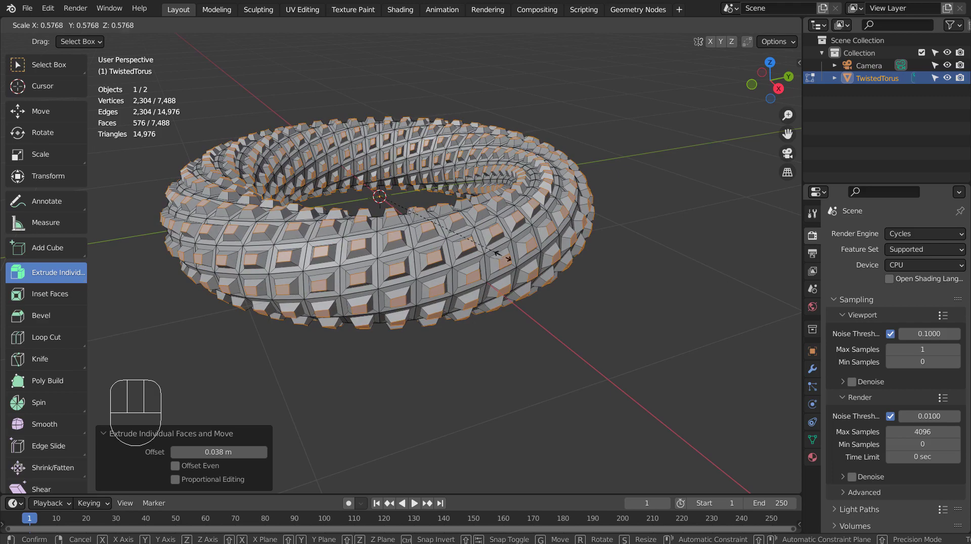
left_click(475, 267)
mouse_move(473, 263)
middle_mouse_down()
mouse_move(583, 293)
mouse_move(635, 208)
mouse_move(553, 239)
mouse_move(644, 212)
middle_mouse_up()
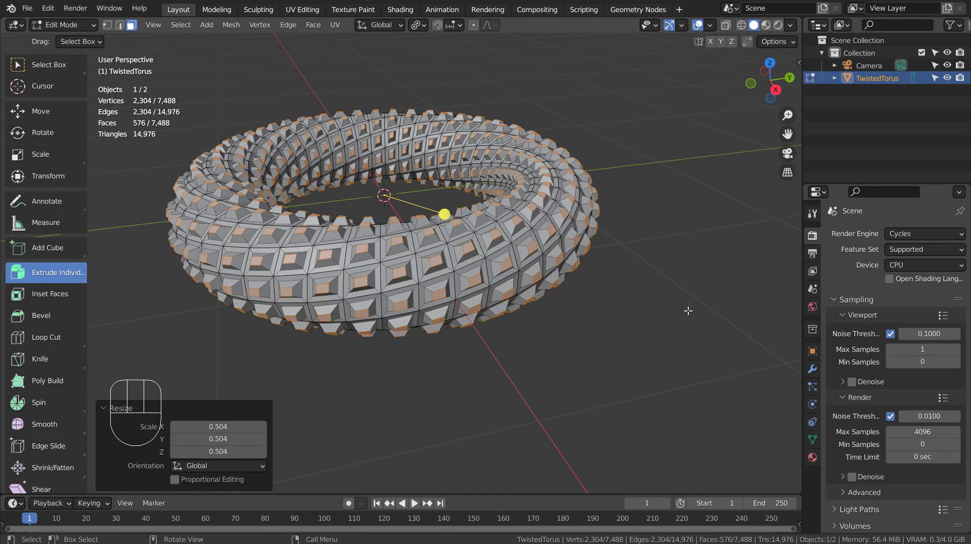
Store the selection and two successively grown selections as Group, Group.001 and Group.002.
key("1")
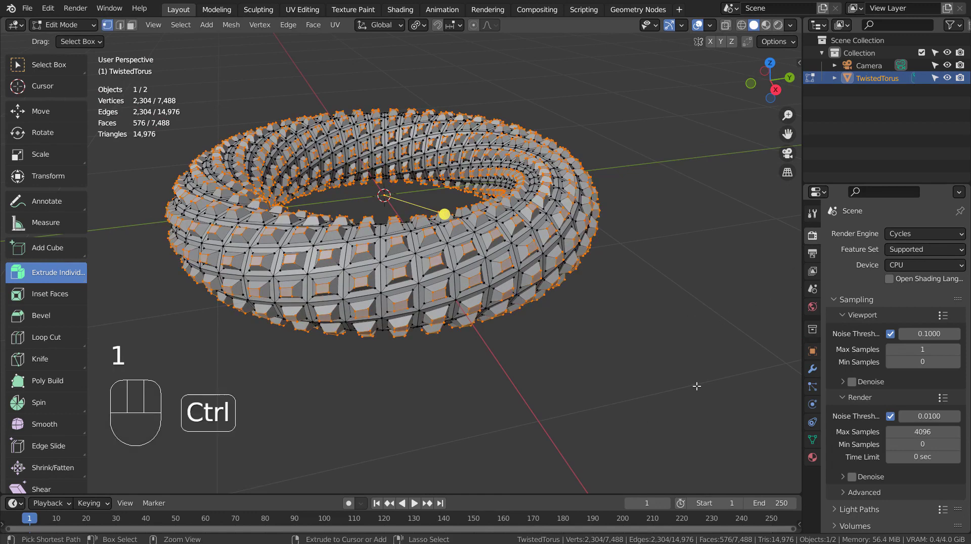
key("ctrl+g")
left_click(696, 386)
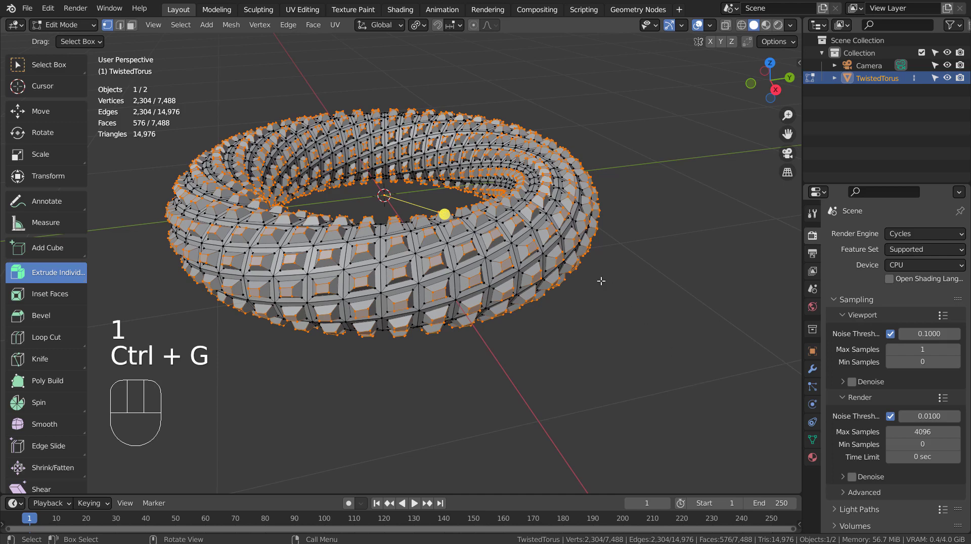
key("ctrl+KP_Add")
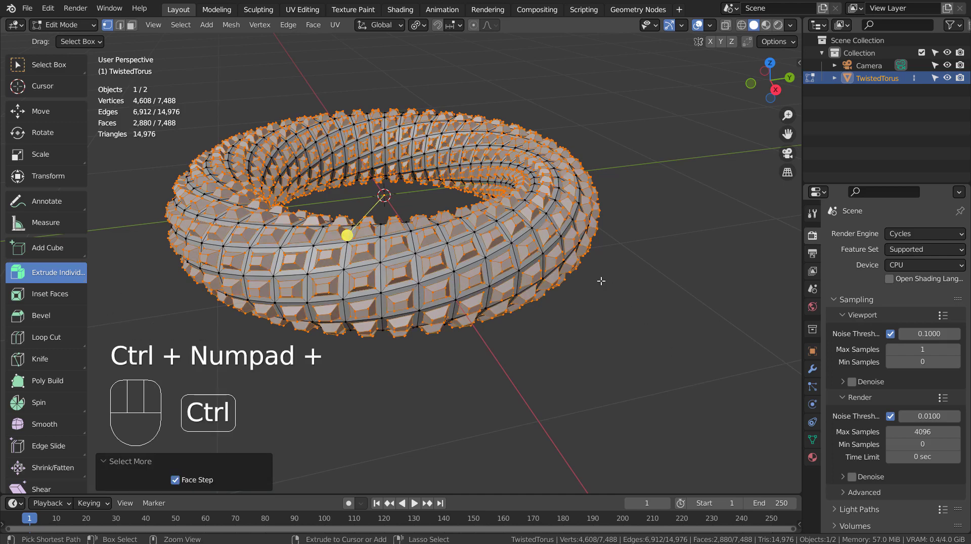
key("ctrl+g")
left_click(601, 280)
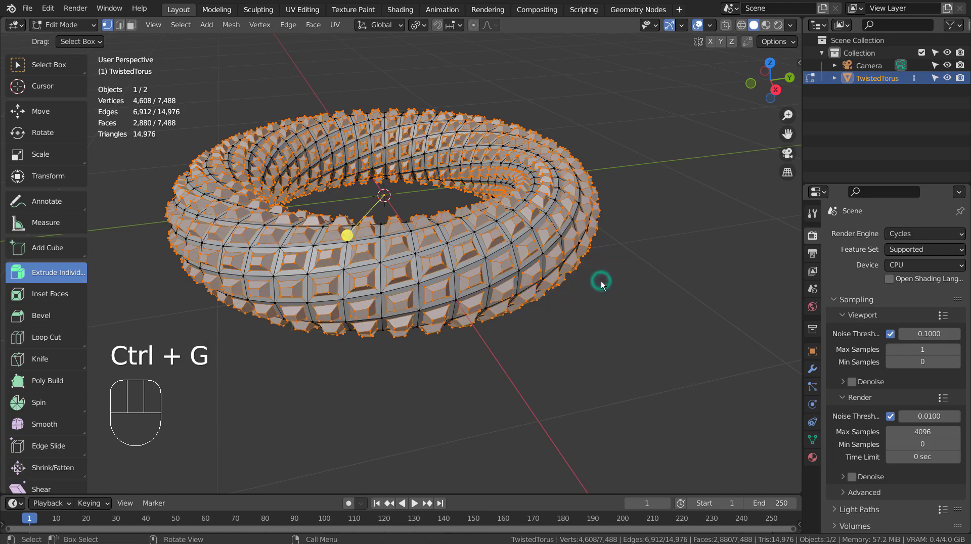
key("ctrl+KP_Add")
key("ctrl+g")
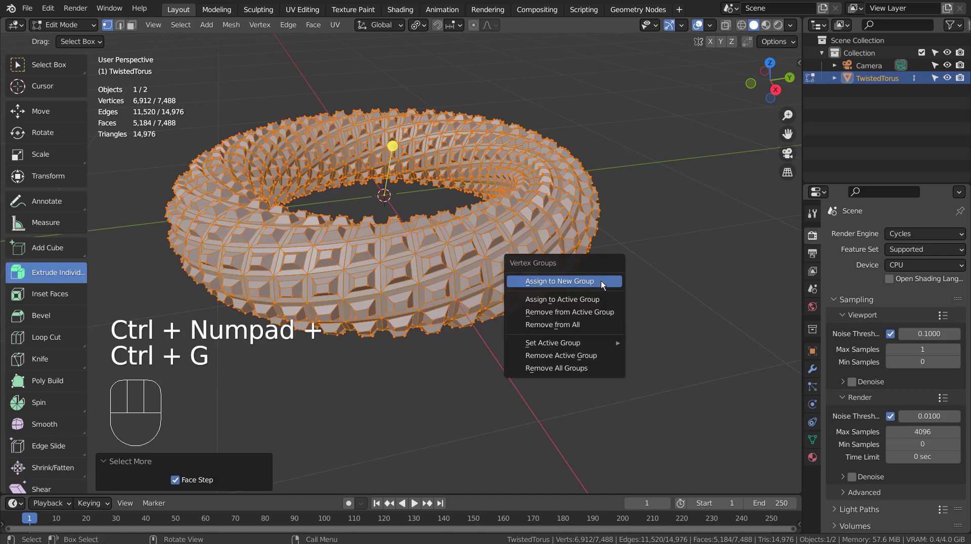
left_click(601, 281)
Check Group.002, Group.001 and Group by selecting and deselecting each, leaving nothing selected.
left_click(812, 439)
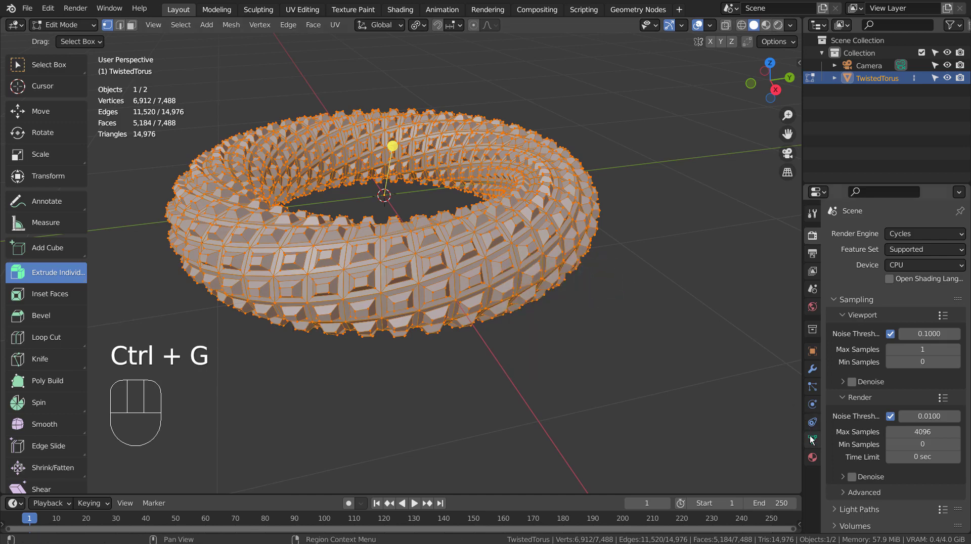
left_click(941, 352)
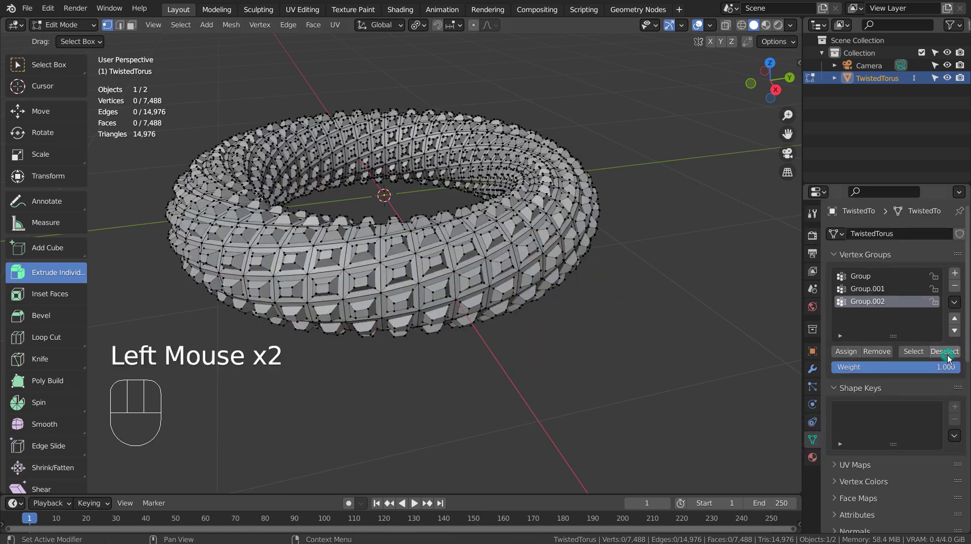
left_click(885, 303)
left_click(914, 352)
left_click(938, 351)
left_click(893, 293)
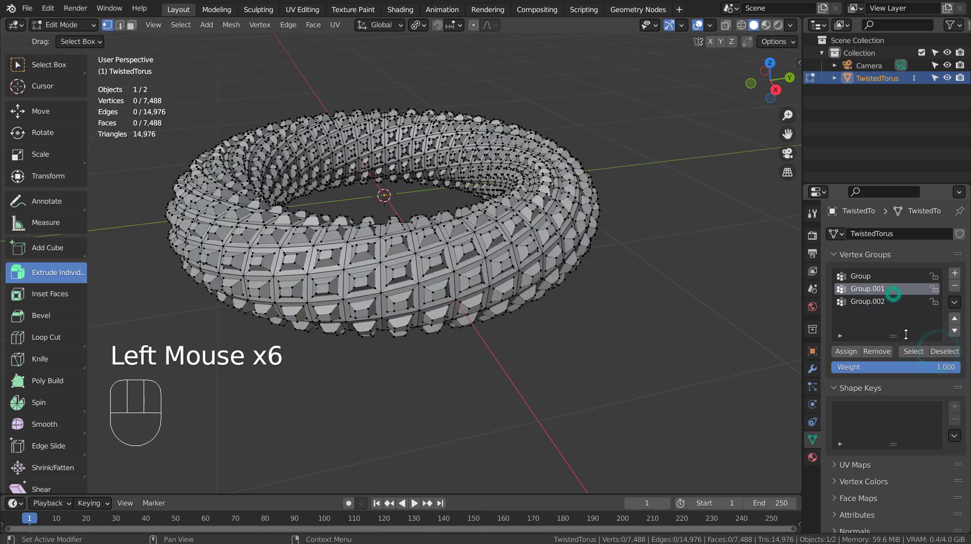
left_click(912, 349)
left_click(939, 351)
left_click(866, 277)
left_click(923, 353)
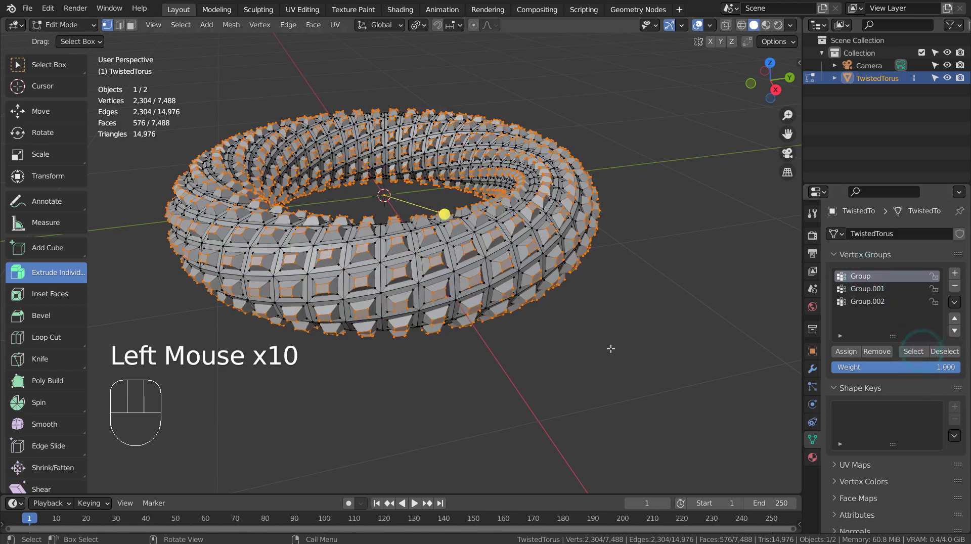
left_click(943, 351)
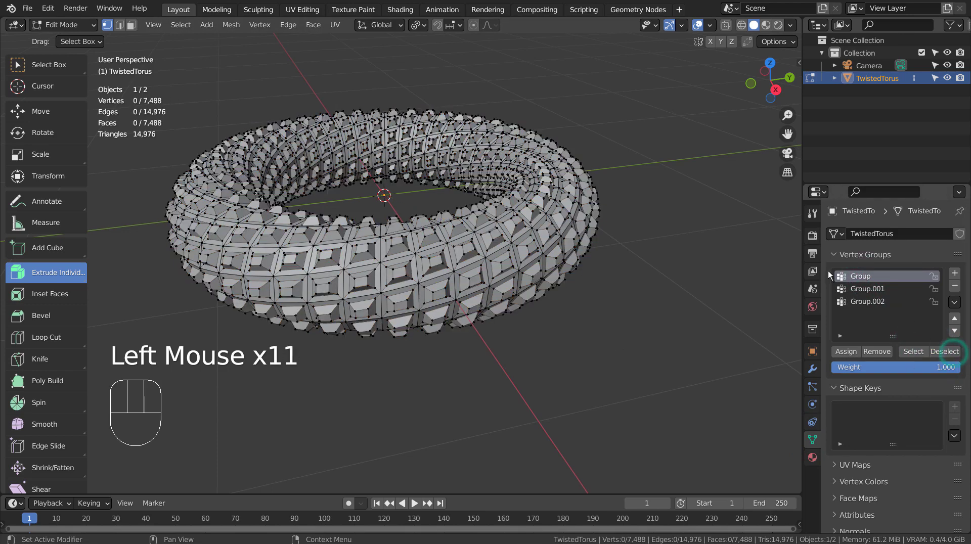
In object mode, add a new torus material with metallic 0.917 and roughness 0.087.
key("Tab")
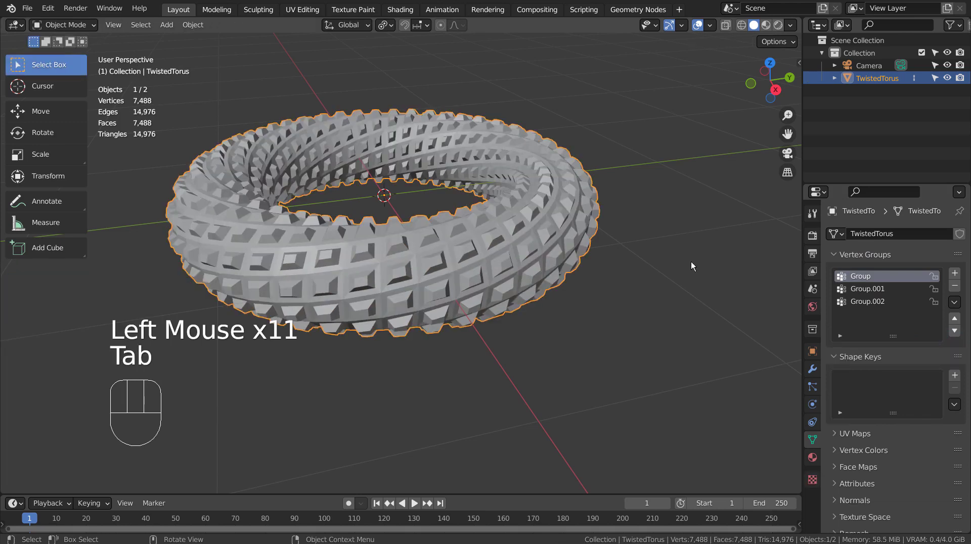
left_click(812, 457)
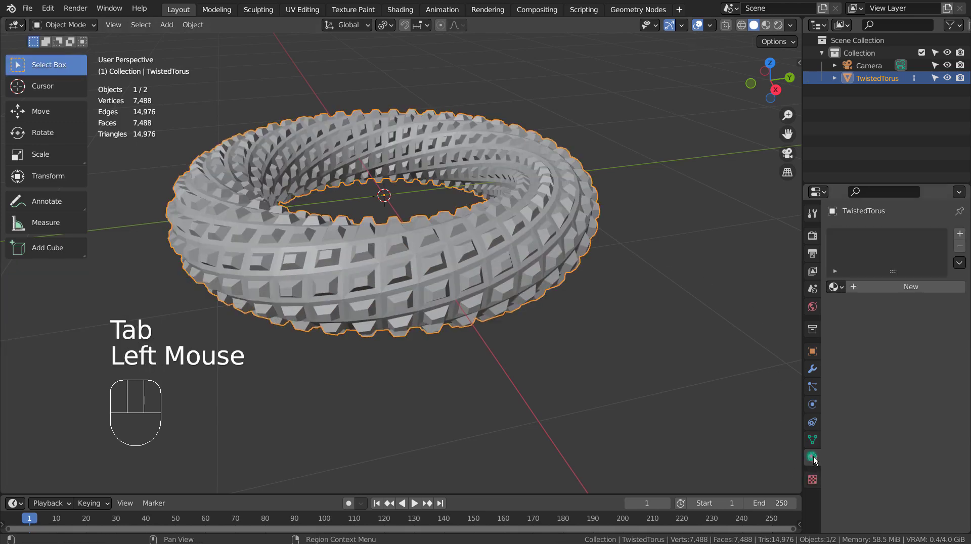
left_click(891, 286)
left_click(920, 397)
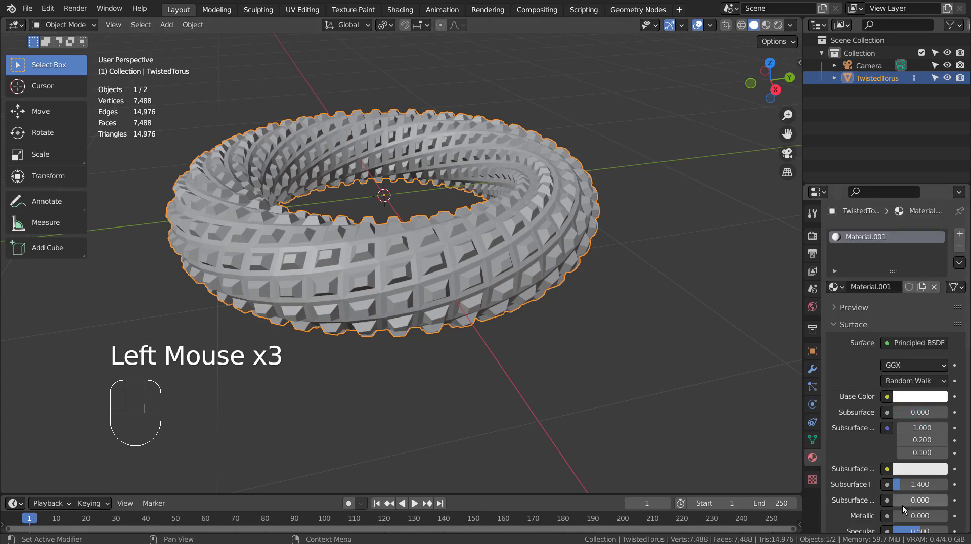
left_click_drag(903, 516, 947, 516)
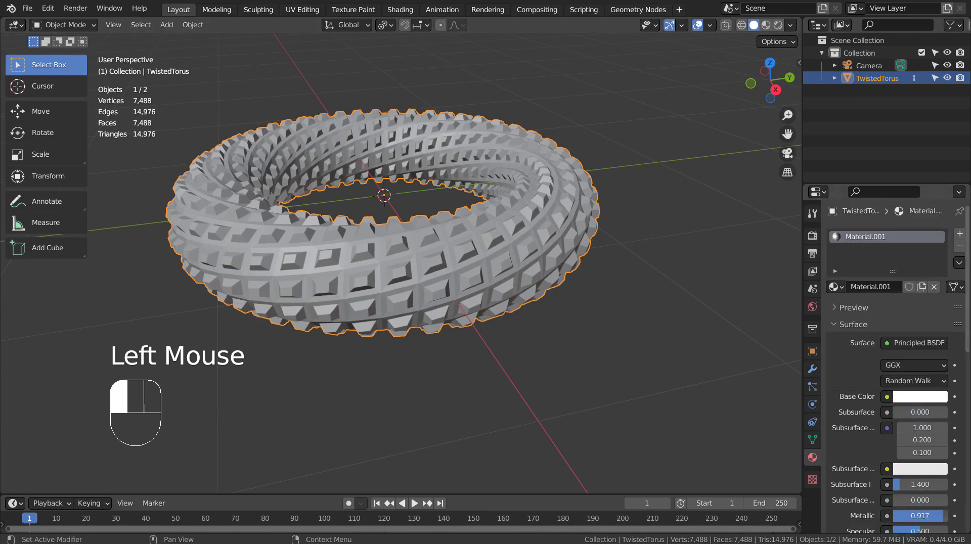
scroll(935, 503, "down", 3)
left_click_drag(935, 477, 918, 461)
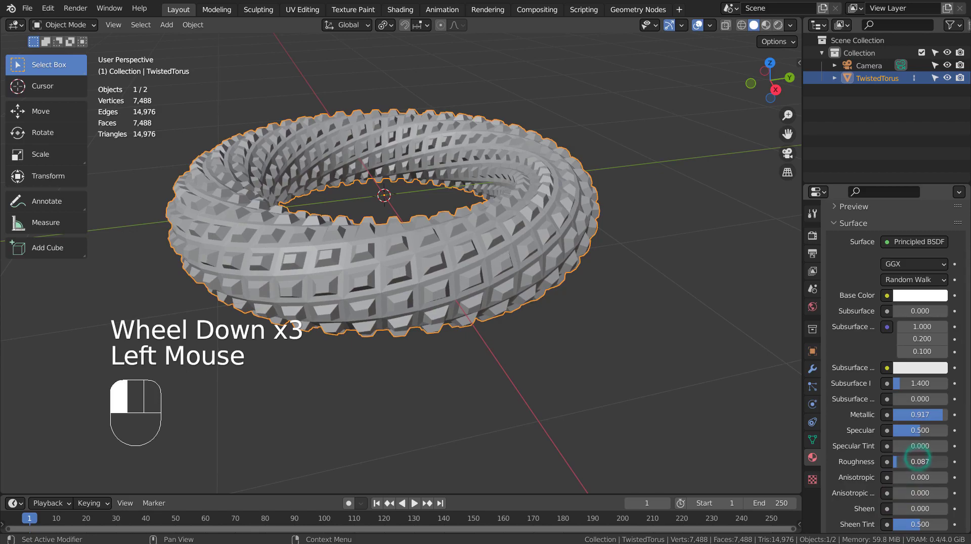
View the metallic torus in Material Preview shading and orbit around it.
left_click(765, 25)
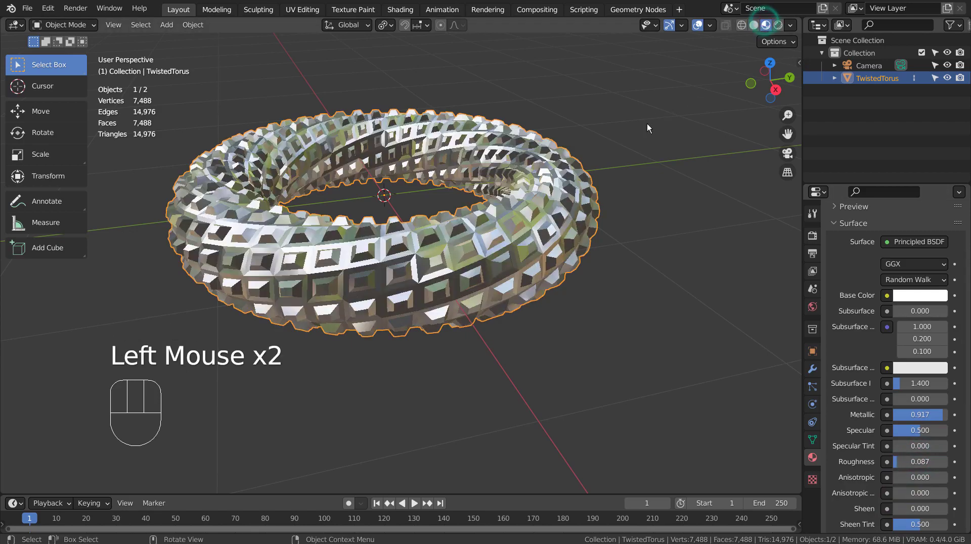
scroll(643, 131, "up", 2)
scroll(606, 166, "down", 2)
scroll(556, 213, "down", 1)
mouse_move(518, 255)
middle_mouse_down()
mouse_move(618, 258)
mouse_move(556, 265)
mouse_move(571, 263)
middle_mouse_up()
Raise the forest.exr world strength to 3.000 and switch to Rendered shading.
left_click(812, 307)
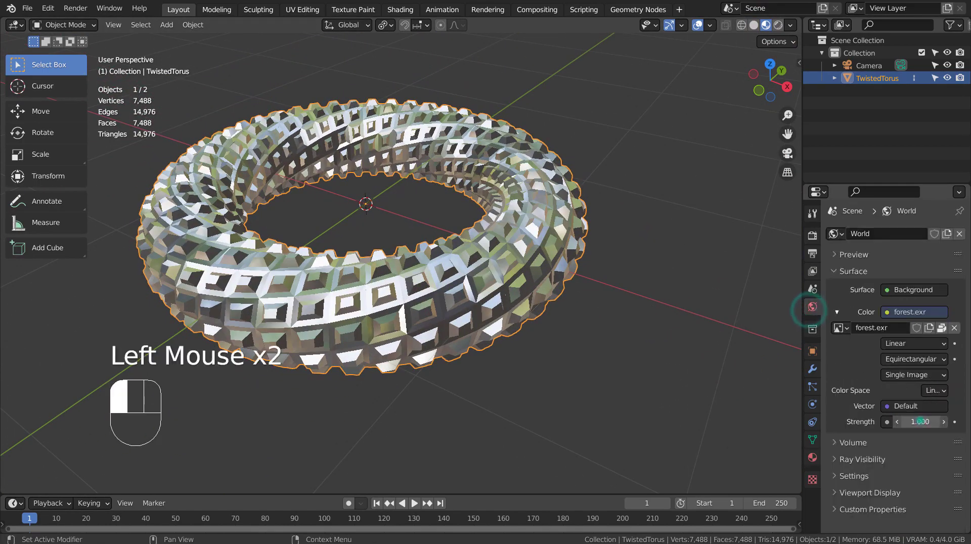
left_click_drag(919, 421, 940, 421)
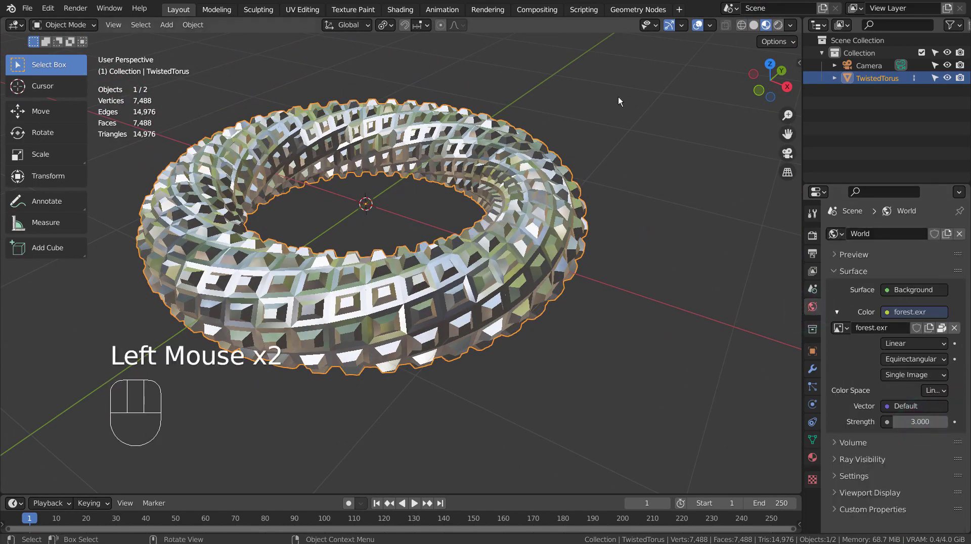
left_click(778, 25)
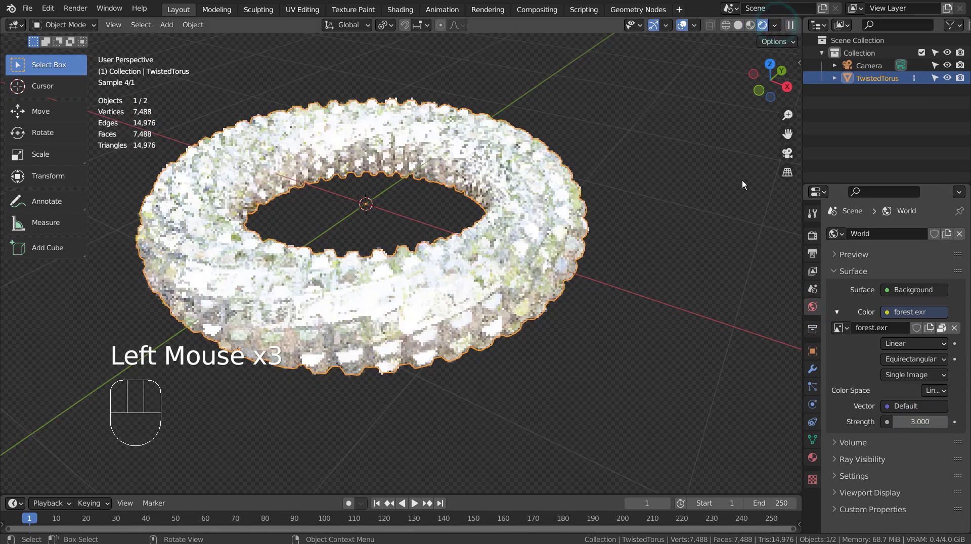
Change the render engine from Cycles to Eevee and enable Bloom.
left_click(812, 235)
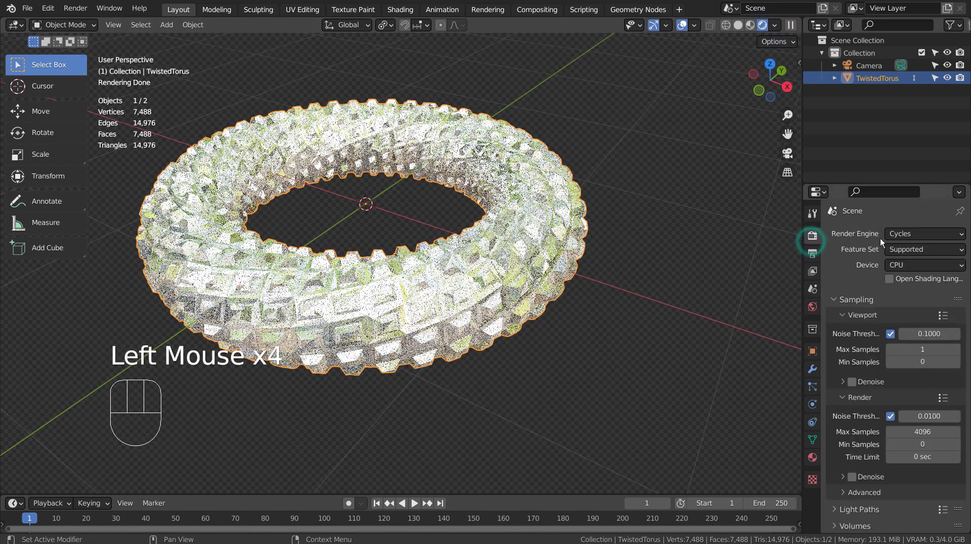
mouse_move(905, 234)
left_mouse_down()
mouse_move(905, 260)
mouse_move(905, 244)
left_mouse_up()
left_click(842, 339)
mouse_move(638, 283)
middle_mouse_down()
mouse_move(632, 339)
mouse_move(617, 154)
mouse_move(635, 337)
mouse_move(636, 265)
middle_mouse_up()
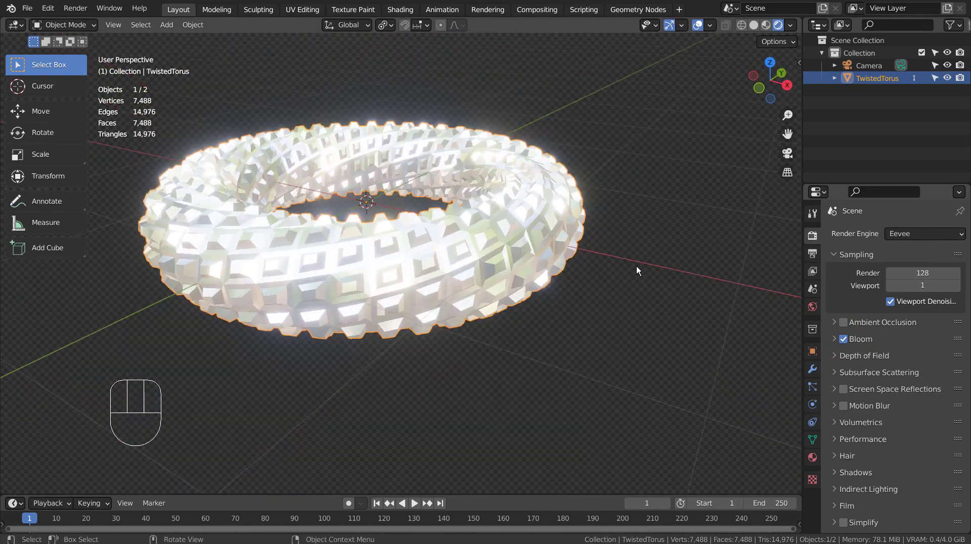
In Edit Mode, select the Group.001 stud vertices and switch to face select.
left_click(536, 250)
key("Tab")
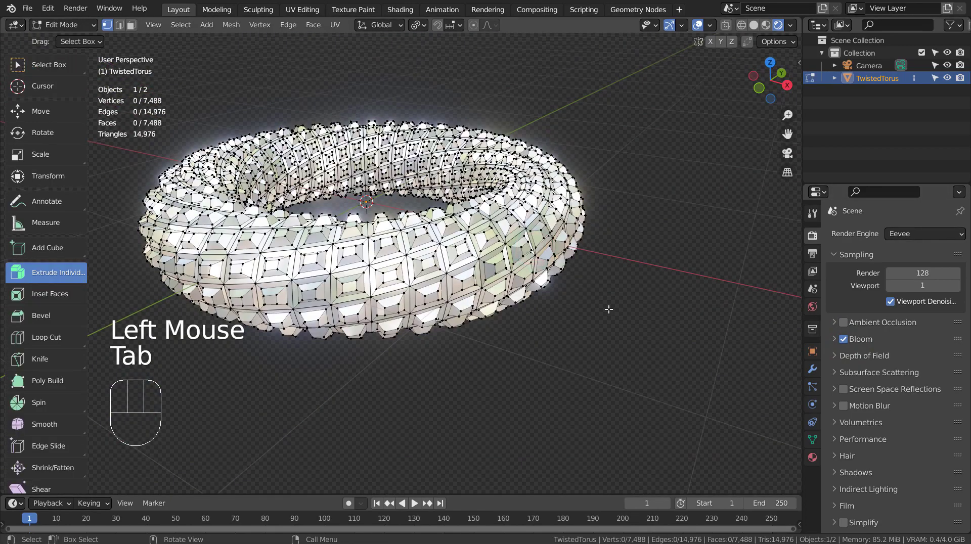
left_click(812, 439)
left_click(882, 288)
left_click(942, 351)
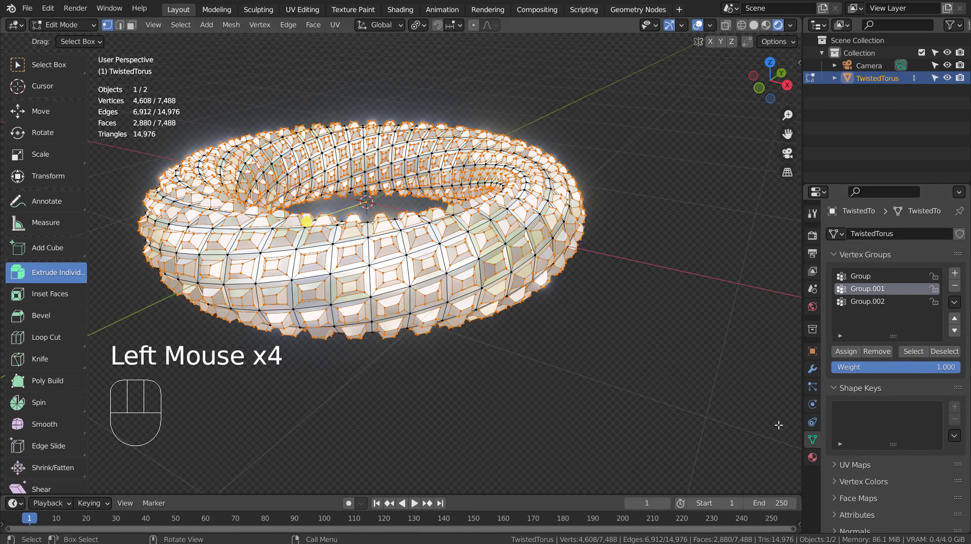
key("3")
Add a second material slot with a new yellow material.
left_click(811, 457)
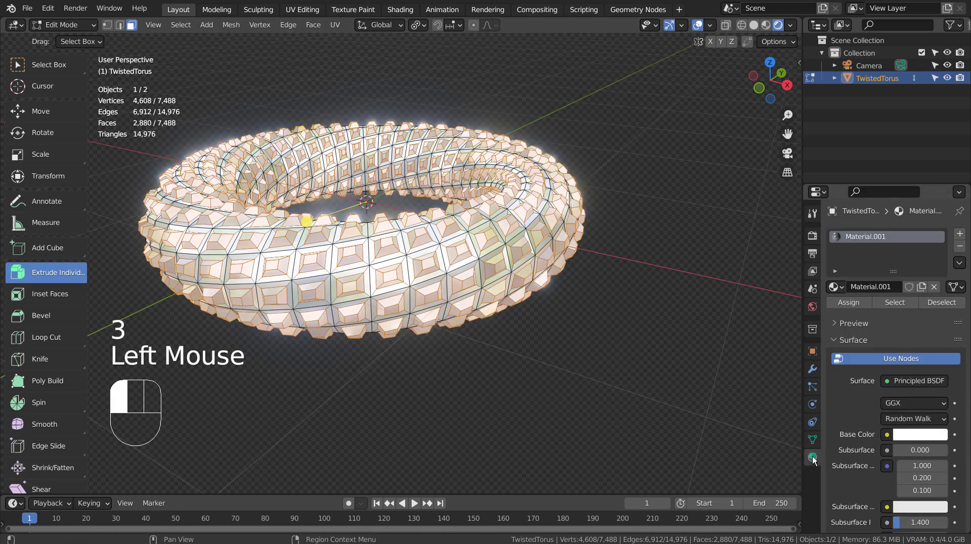
left_click(960, 234)
left_click(894, 311)
left_click(913, 460)
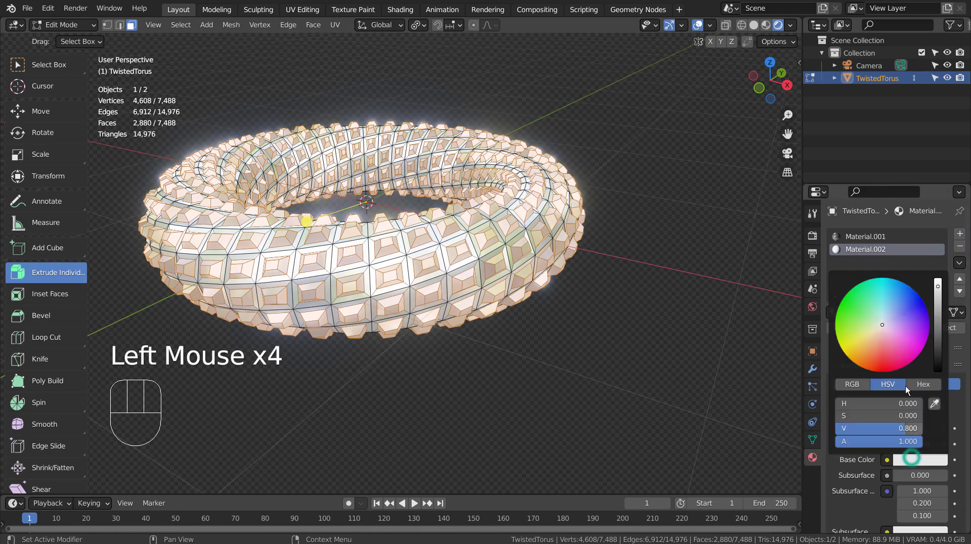
left_click(917, 288)
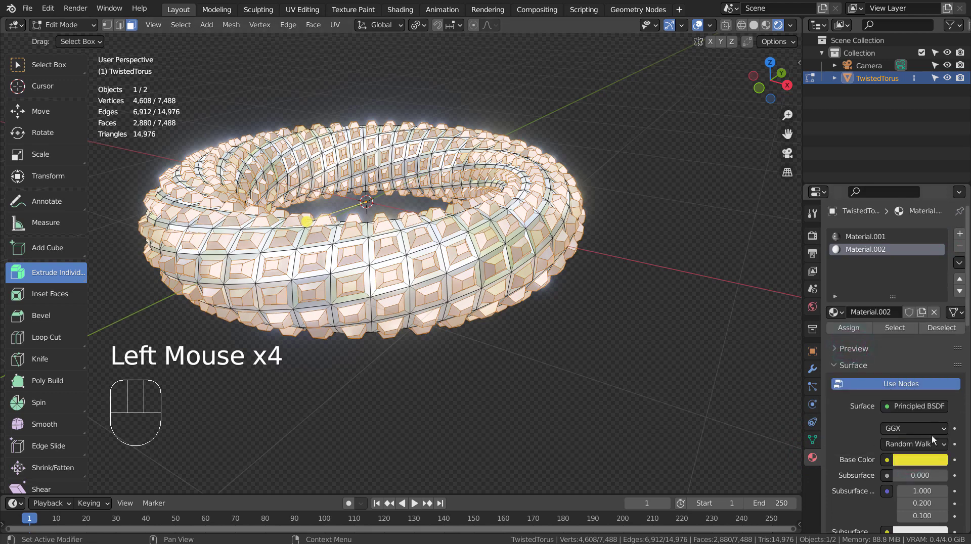
left_click(920, 460)
scroll(733, 430, "down", 2)
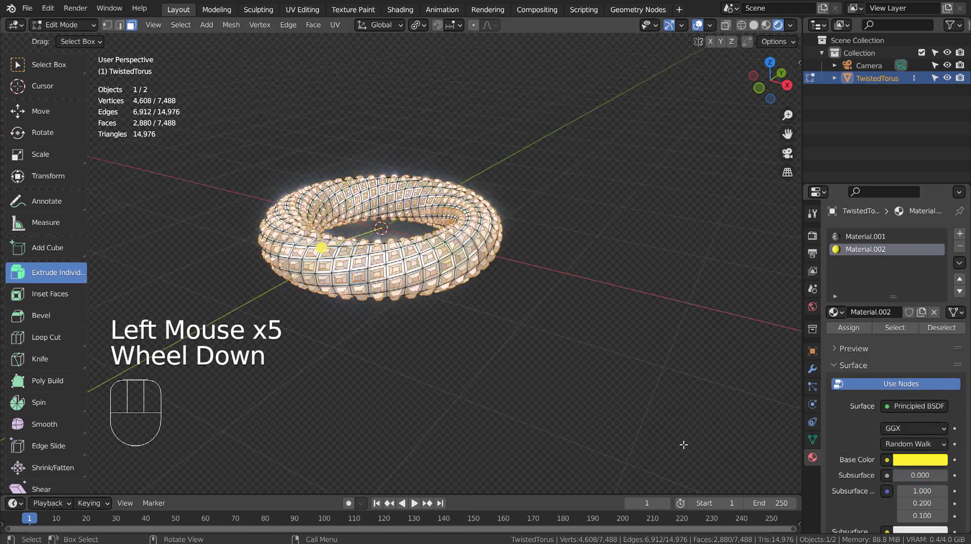
scroll(733, 430, "up", 1)
scroll(733, 430, "up", 2)
scroll(872, 467, "down", 1)
scroll(872, 466, "down", 1)
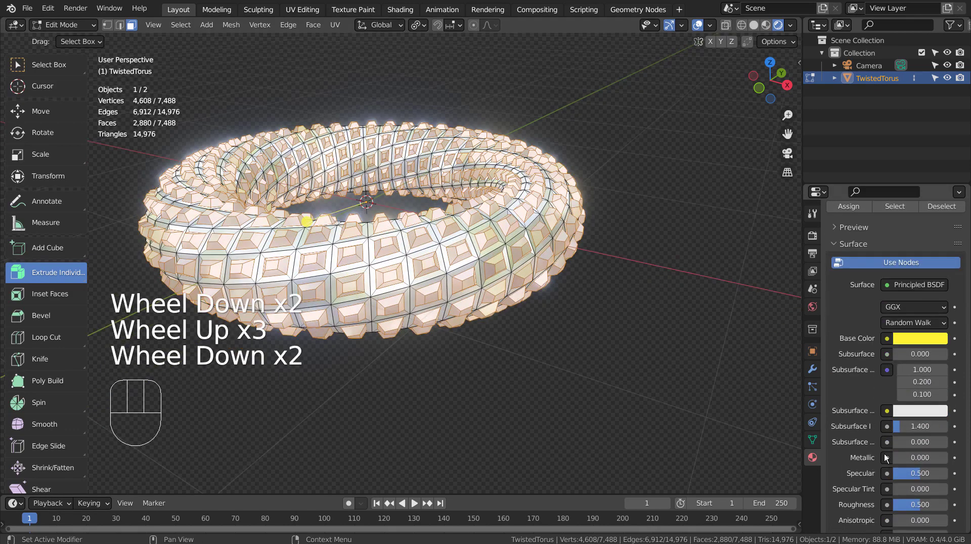
Set the stud material to metallic 0.908 and roughness 0.133, and assign it to the selected faces.
left_click(899, 458)
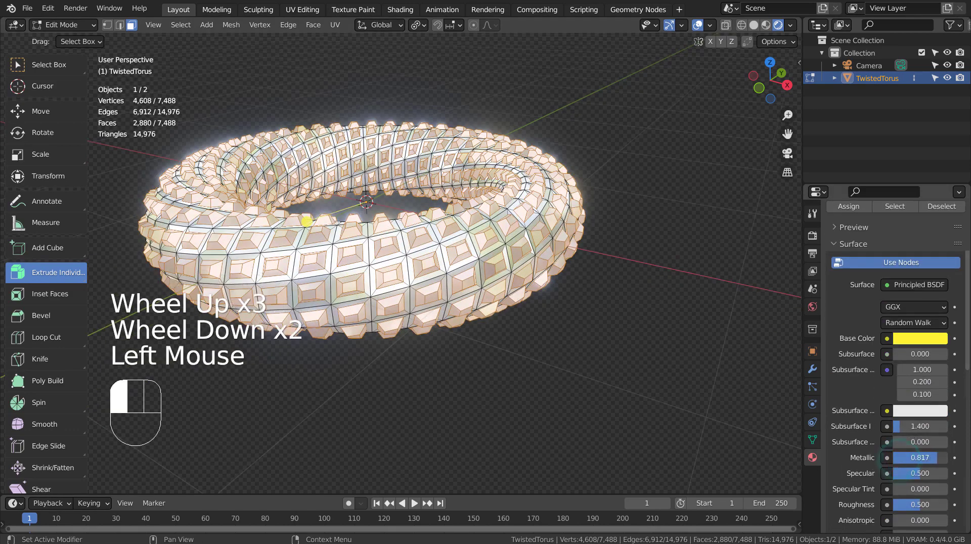
left_click_drag(899, 457, 896, 458)
left_click_drag(913, 505, 896, 504)
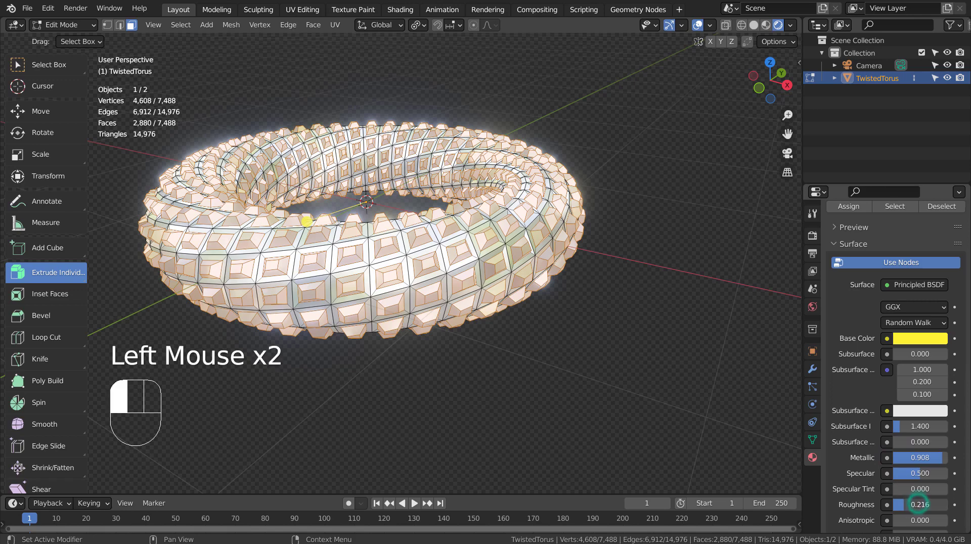
left_click(840, 204)
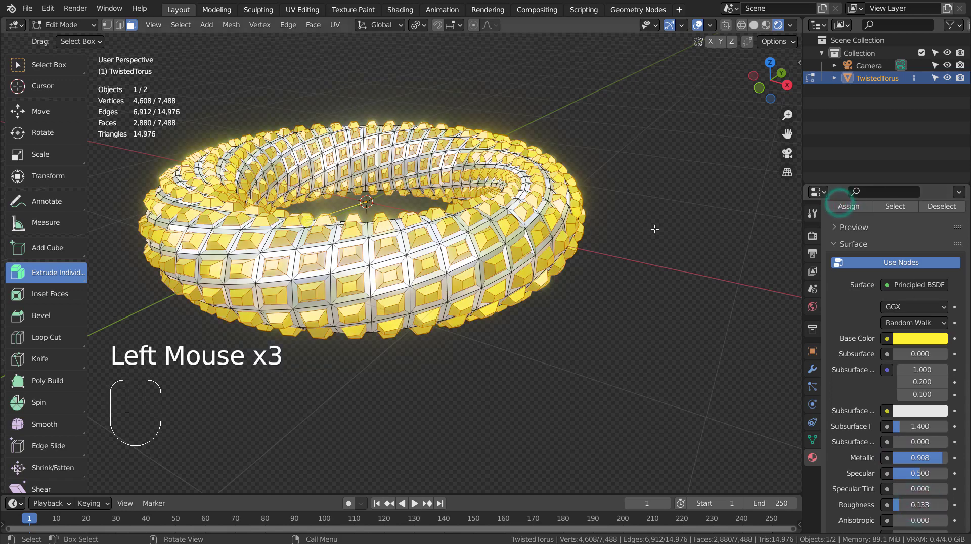
In Object Mode, shift the stud material's base colour from yellow to gold.
key("Tab")
middle_click_drag(654, 229, 653, 262)
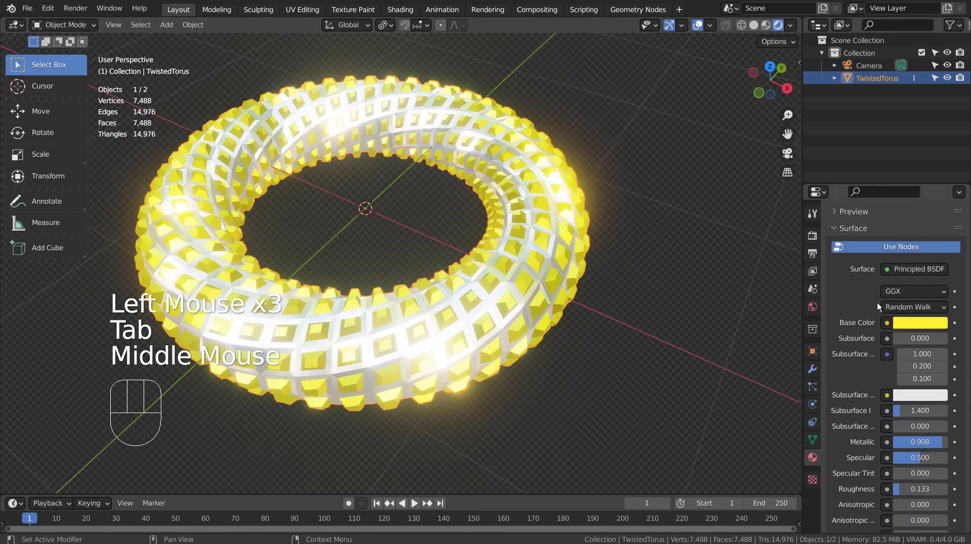
left_click(915, 324)
left_click(920, 329)
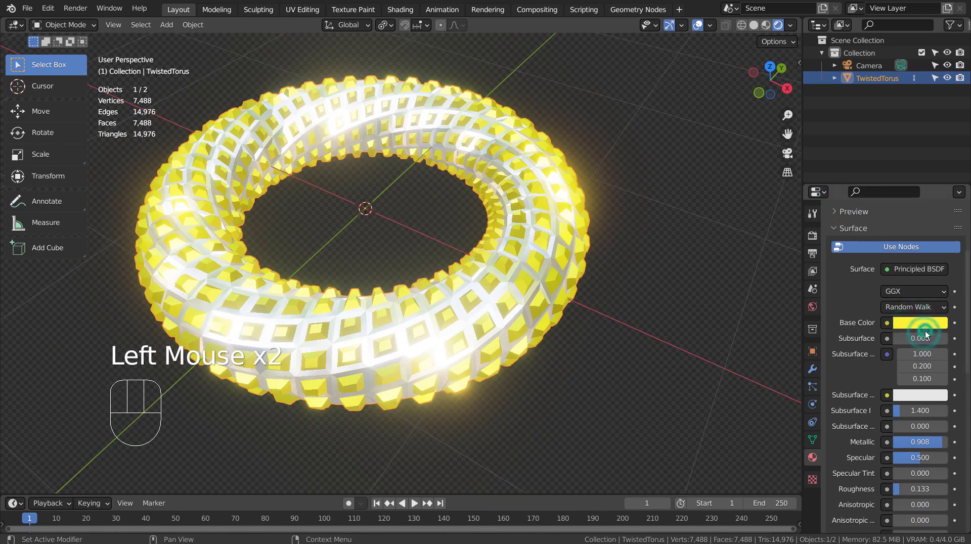
left_click(919, 323)
left_click_drag(864, 228, 857, 216)
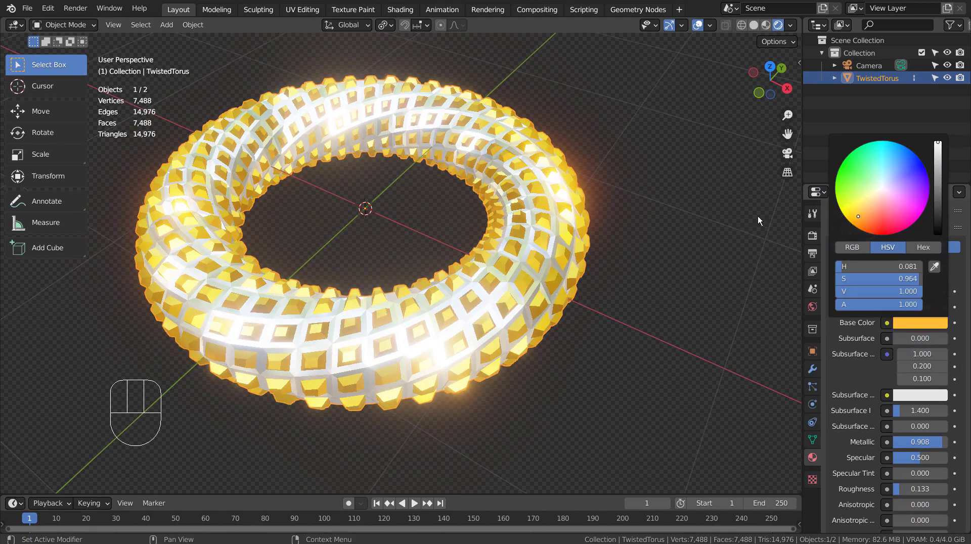
left_click(639, 245)
mouse_move(639, 244)
middle_mouse_down()
mouse_move(512, 262)
mouse_move(498, 302)
mouse_move(539, 266)
mouse_move(543, 295)
middle_mouse_up()
In Edit Mode, select the vertices of vertex group Group and switch to face select.
key("Tab")
scroll(532, 292, "up", 2)
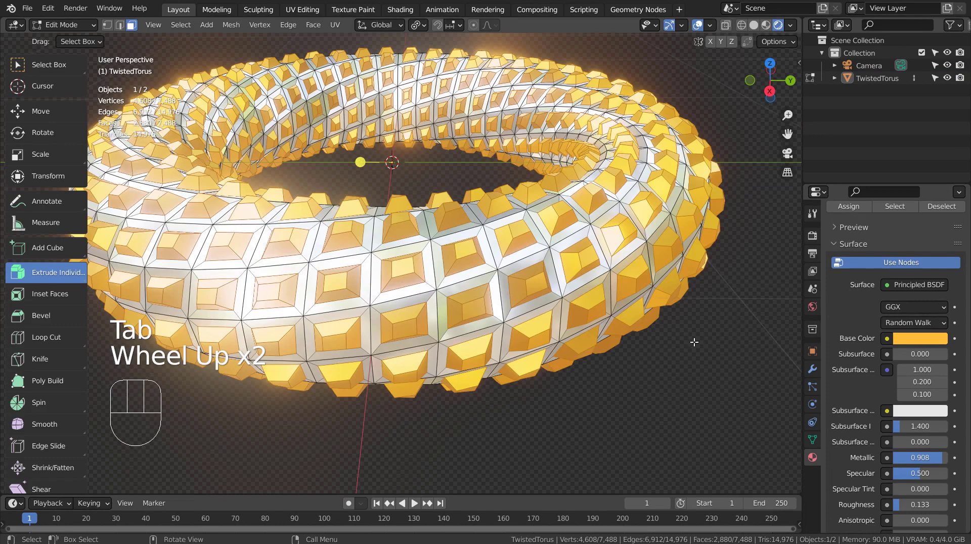
key("Tab")
left_click(812, 439)
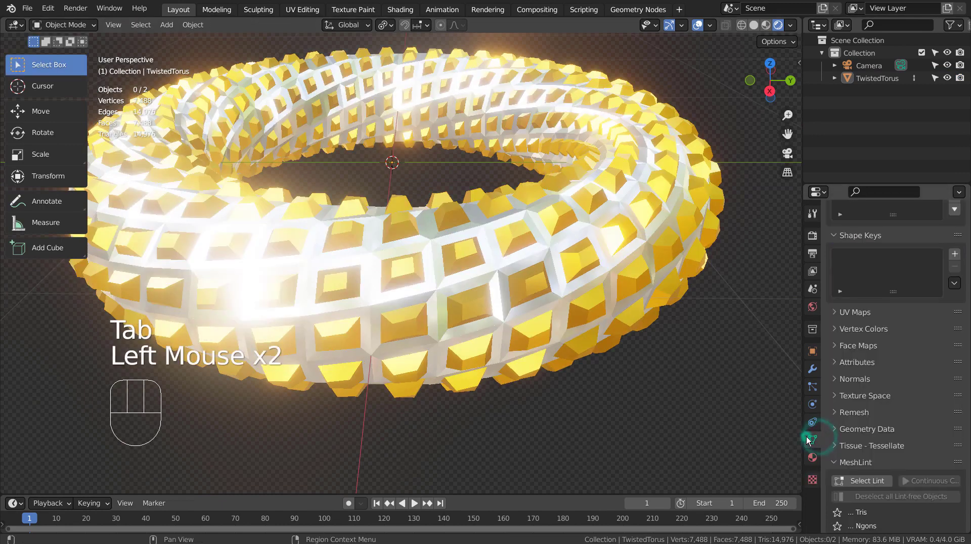
key("Tab")
key("1")
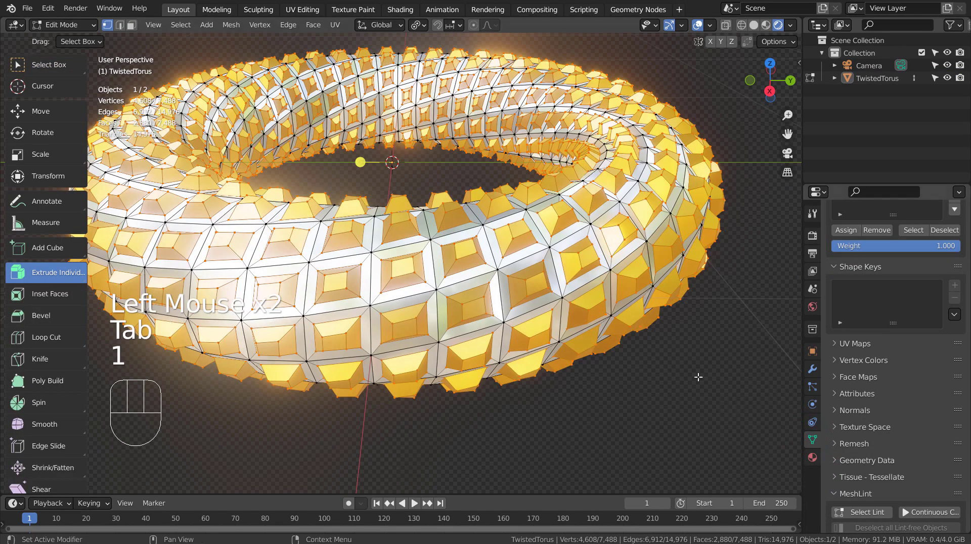
left_click(687, 376)
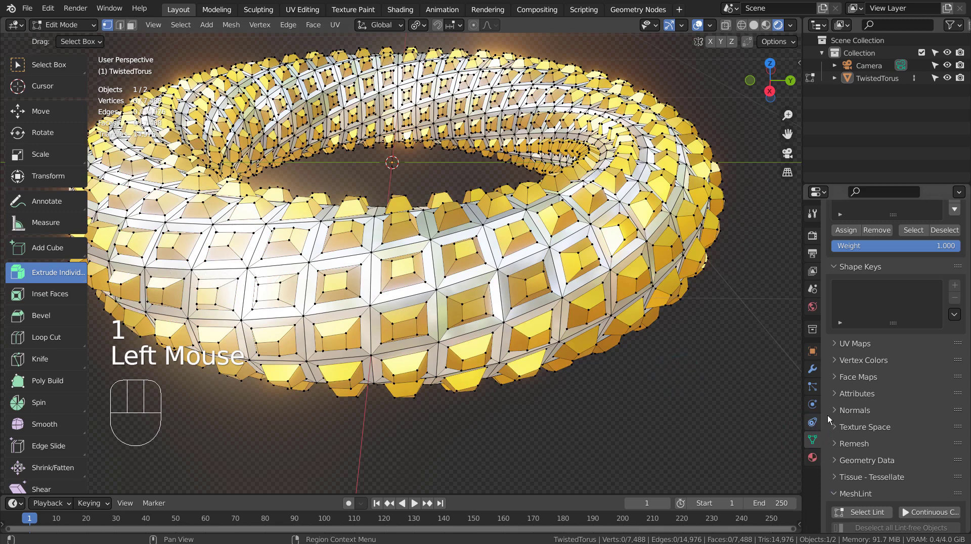
scroll(869, 344, "up", 2)
left_click(870, 256)
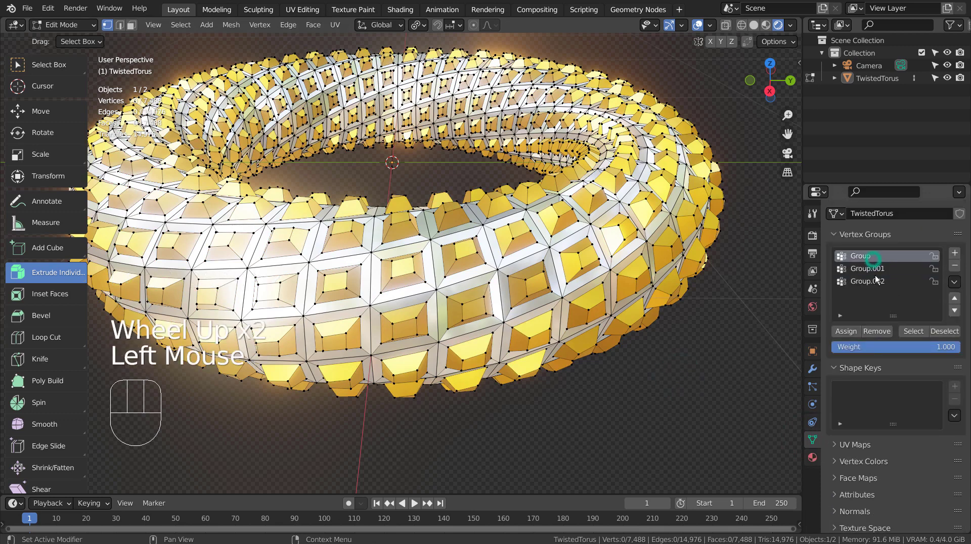
left_click(941, 331)
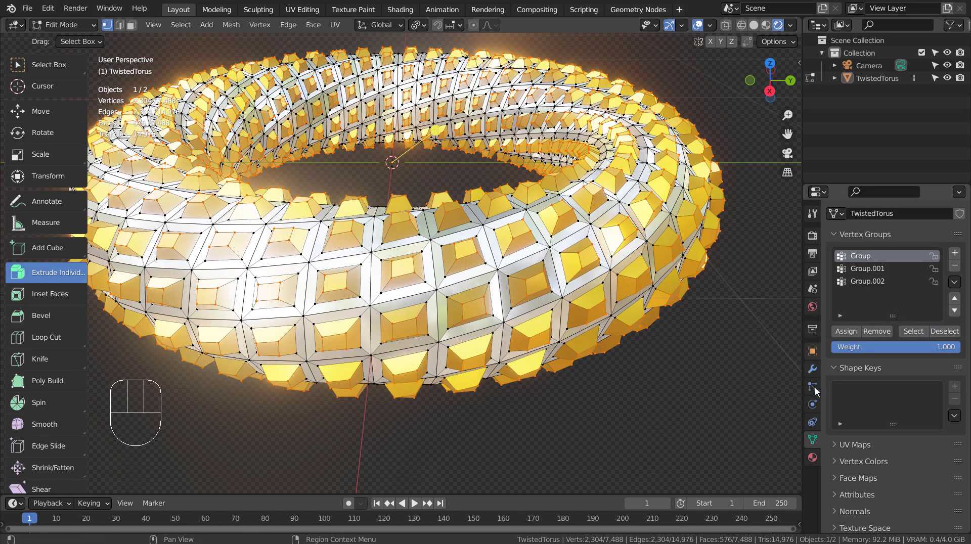
key("3")
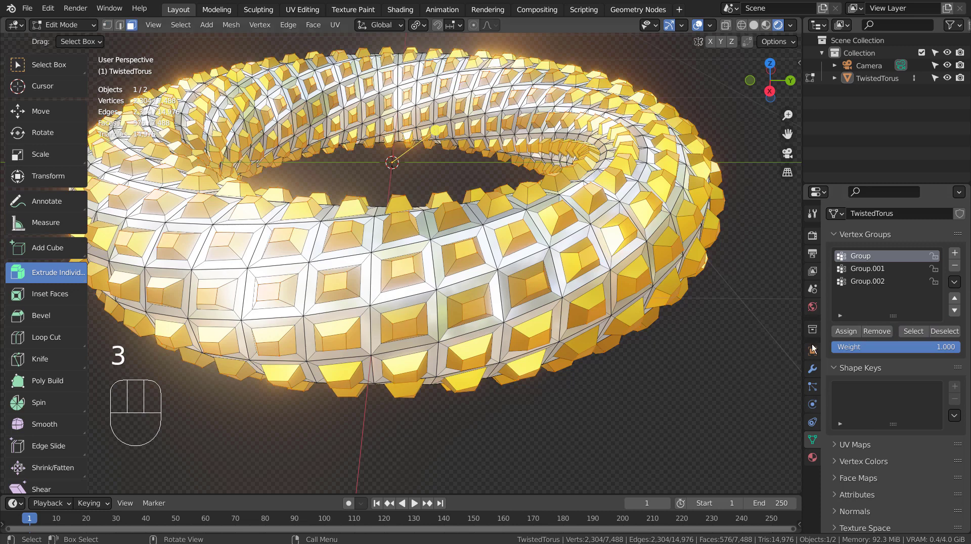
Assign those faces a new red Material.003 with metallic 0.899 and roughness 0.087.
left_click(812, 456)
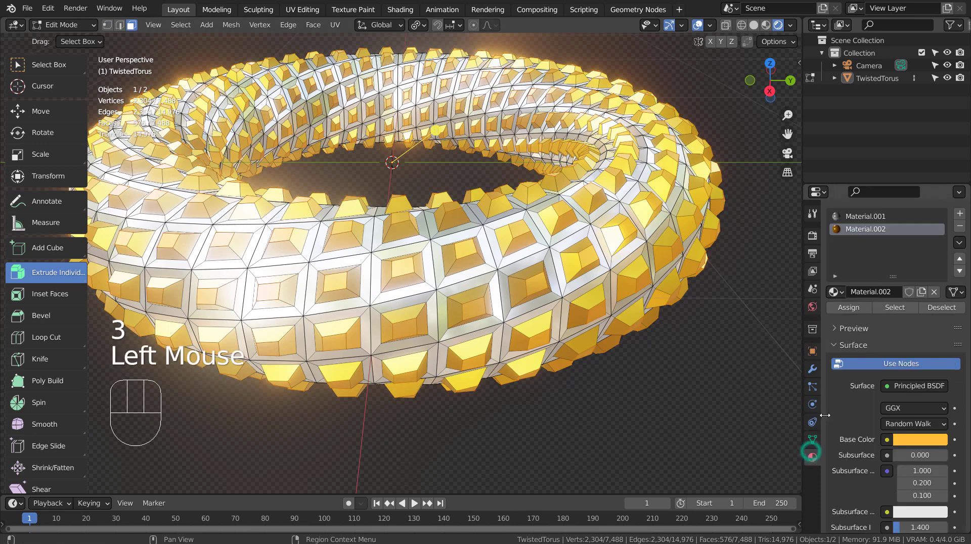
left_click(960, 213)
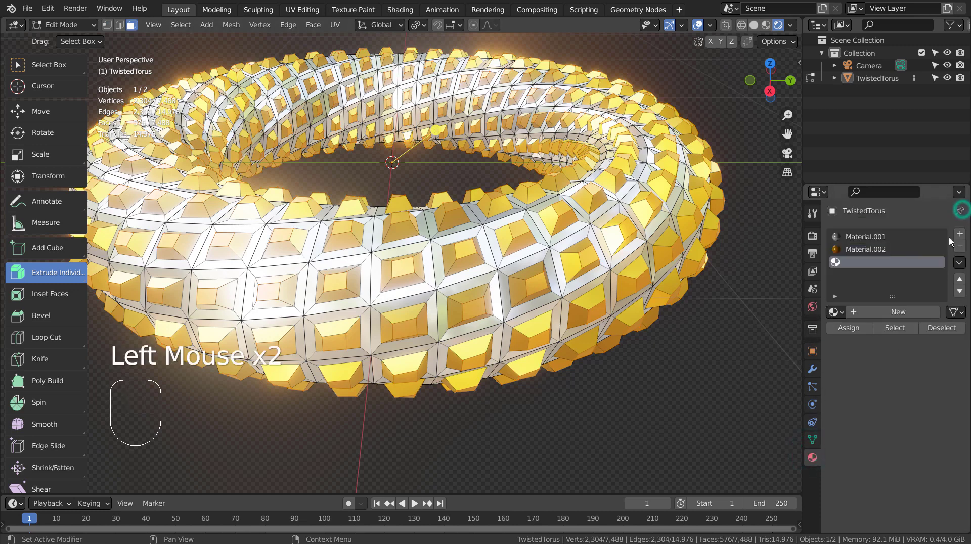
left_click(896, 313)
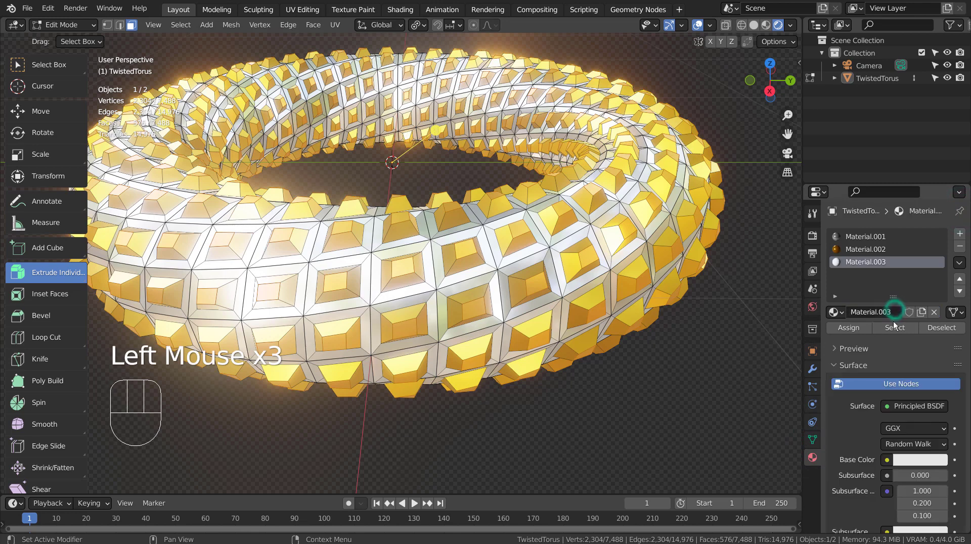
left_click(911, 461)
left_click_drag(864, 355, 876, 365)
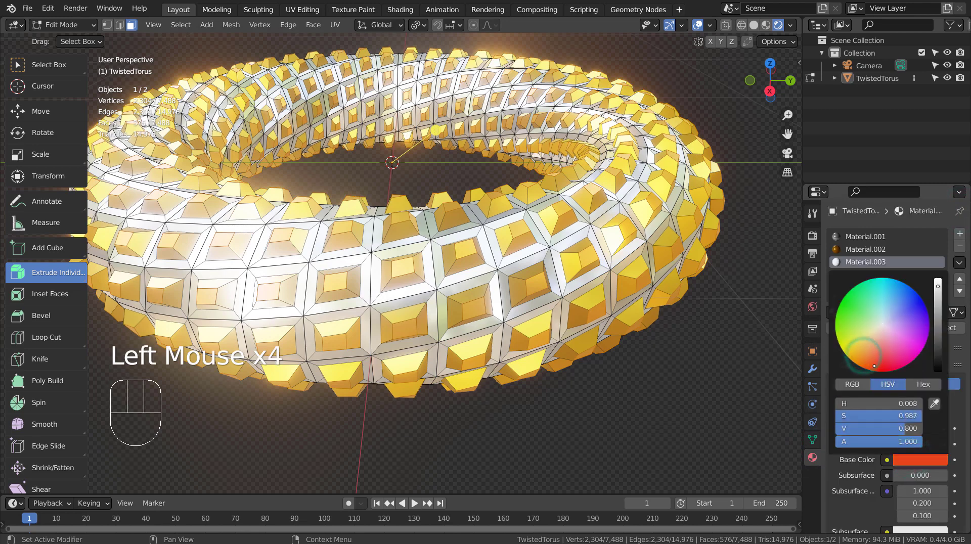
scroll(869, 456, "down", 3)
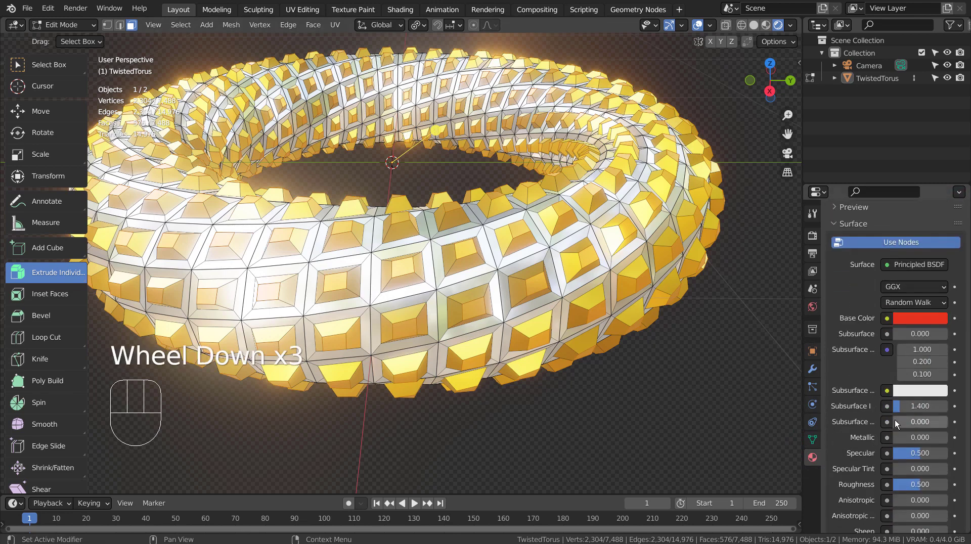
left_click_drag(899, 436, 936, 437)
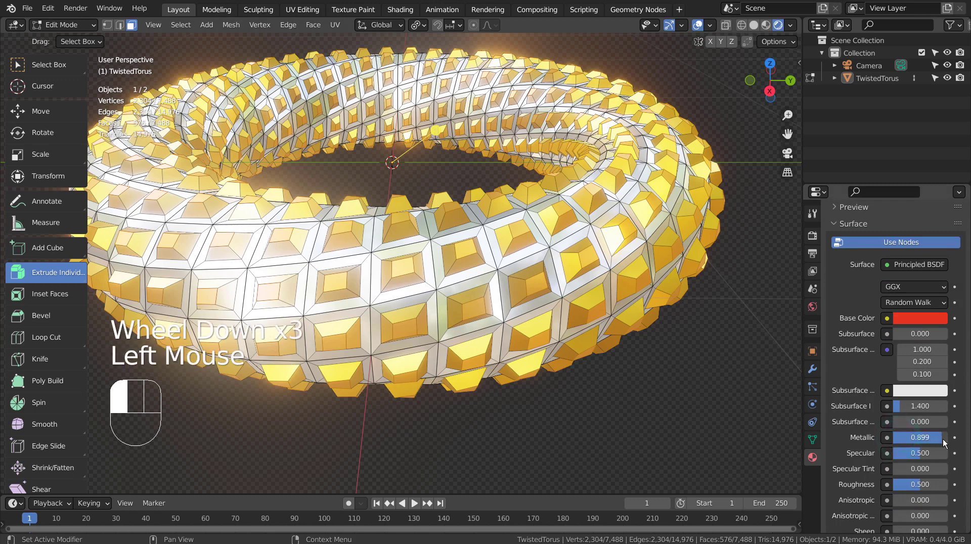
left_click_drag(938, 484, 925, 484)
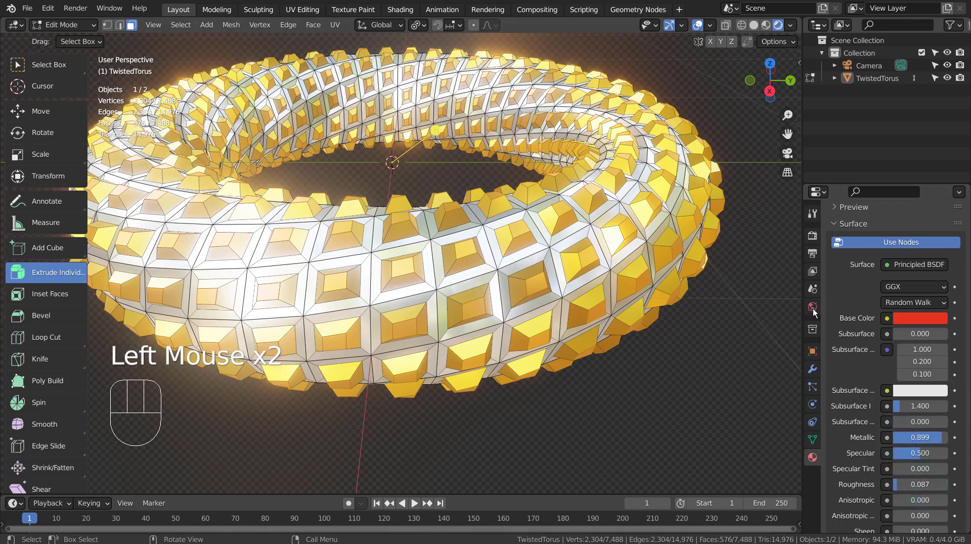
scroll(834, 291, "up", 3)
left_click(835, 290)
Leave Edit Mode and orbit around the torus to inspect the red stud centres.
key("Tab")
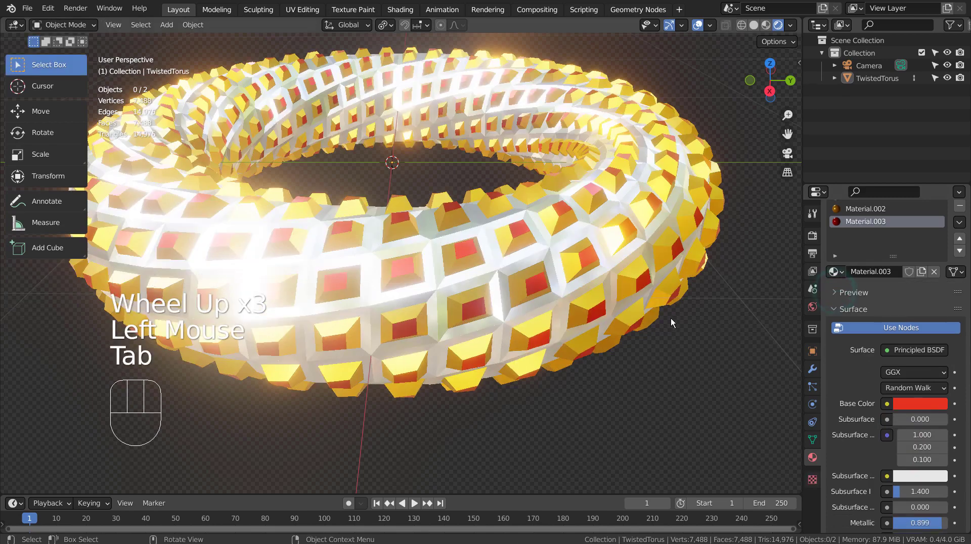
scroll(669, 317, "down", 3)
left_click(601, 302)
mouse_move(600, 299)
middle_mouse_down()
mouse_move(596, 341)
mouse_move(574, 245)
mouse_move(689, 269)
middle_mouse_up()
scroll(575, 245, "up", 3)
scroll(693, 259, "down", 1)
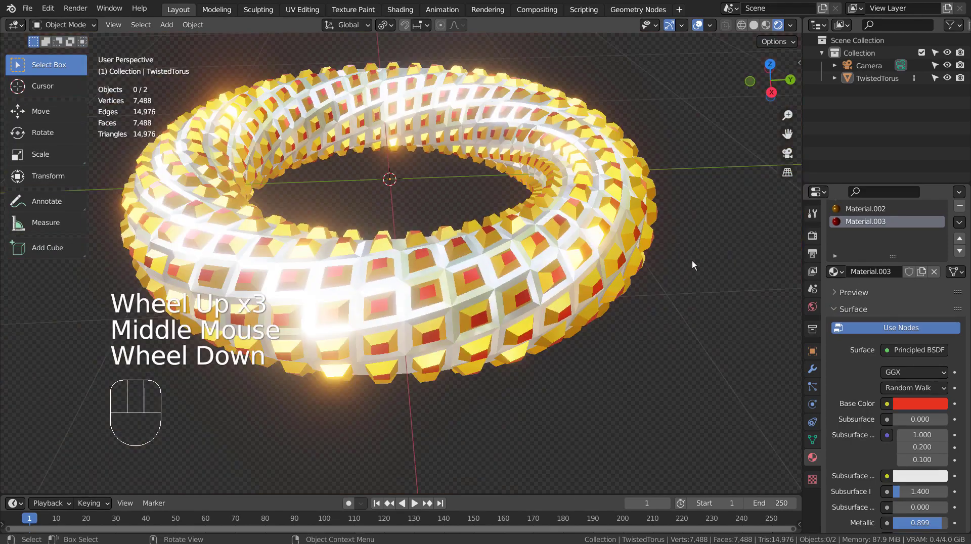
Back in Edit Mode with wireframe view, duplicate the selected stud faces in place, ready to separate.
key("Tab")
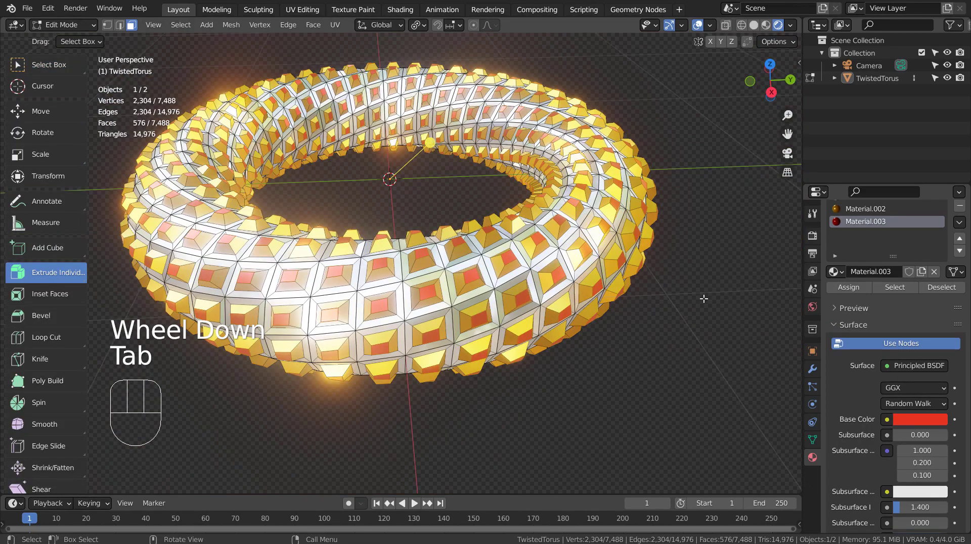
key("shift+z")
middle_click_drag(567, 297, 587, 295)
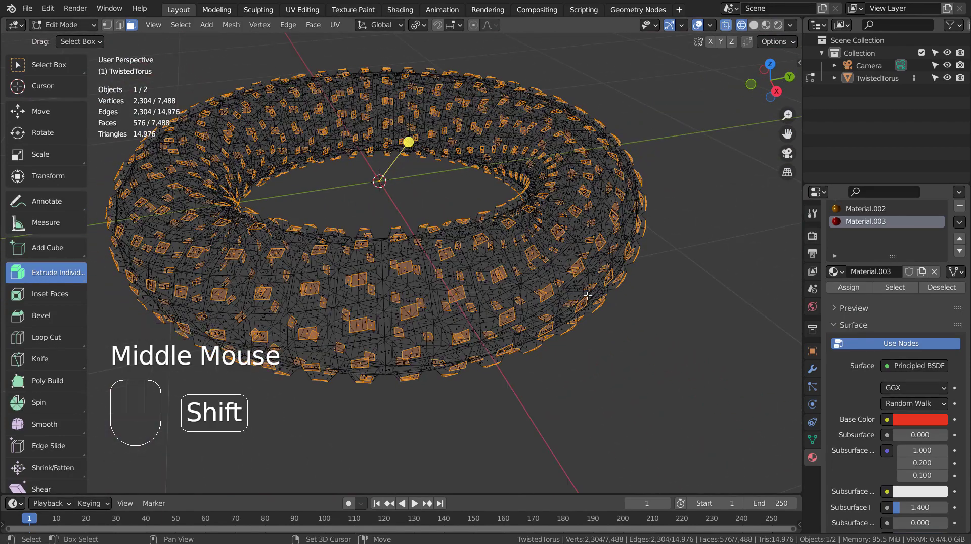
key("shift+d")
right_click(586, 296)
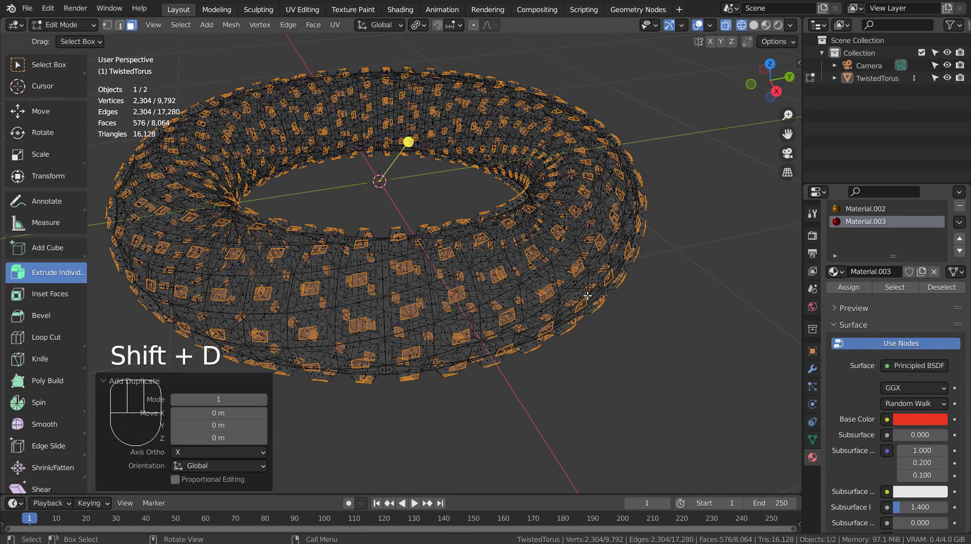
key("p")
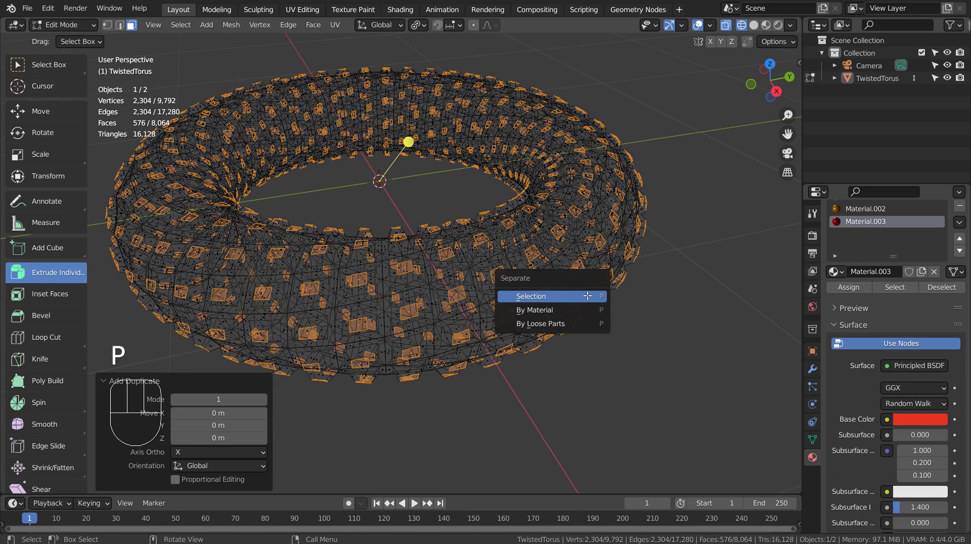
Separate the duplicated faces into TwistedTorus.001 and select that copy in Object Mode.
left_click(588, 300)
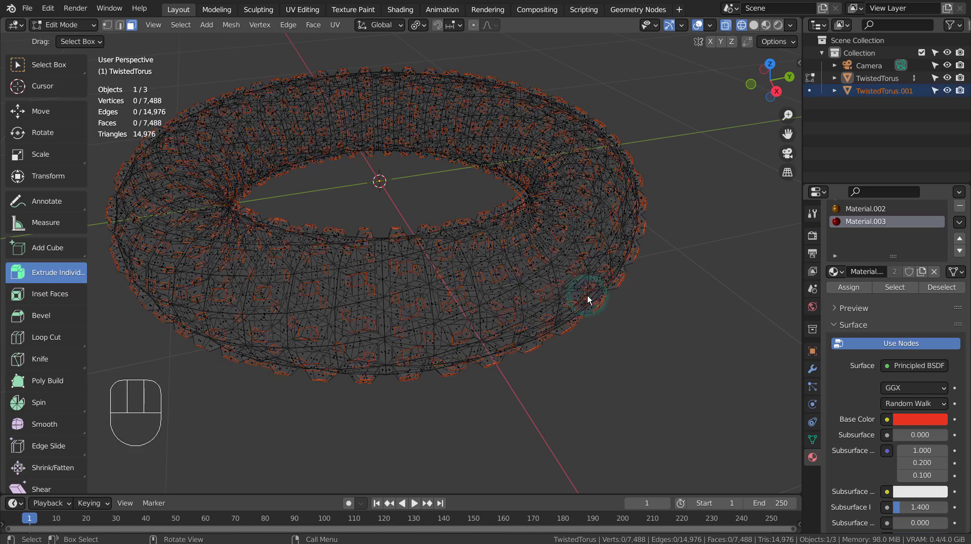
key("Tab")
left_click(484, 241)
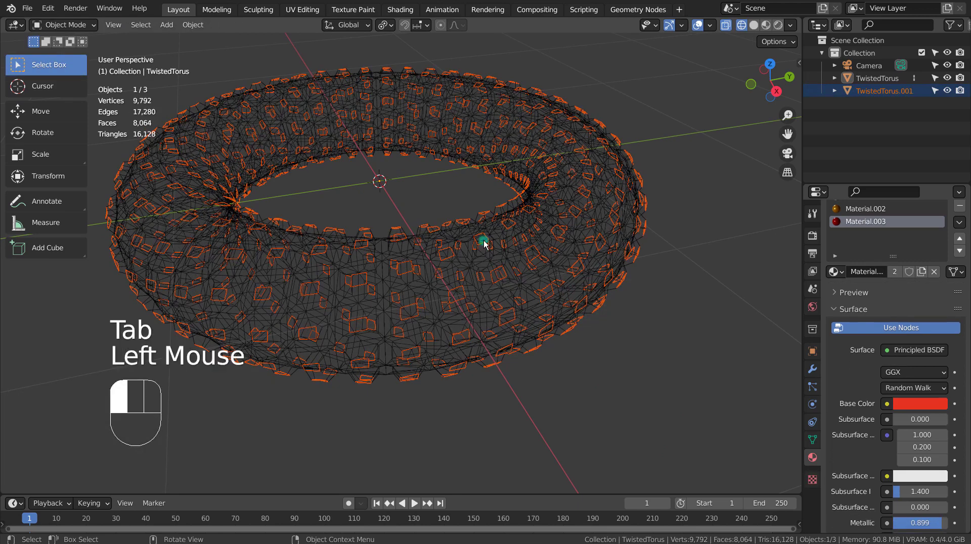
left_click(484, 241)
left_click(483, 241)
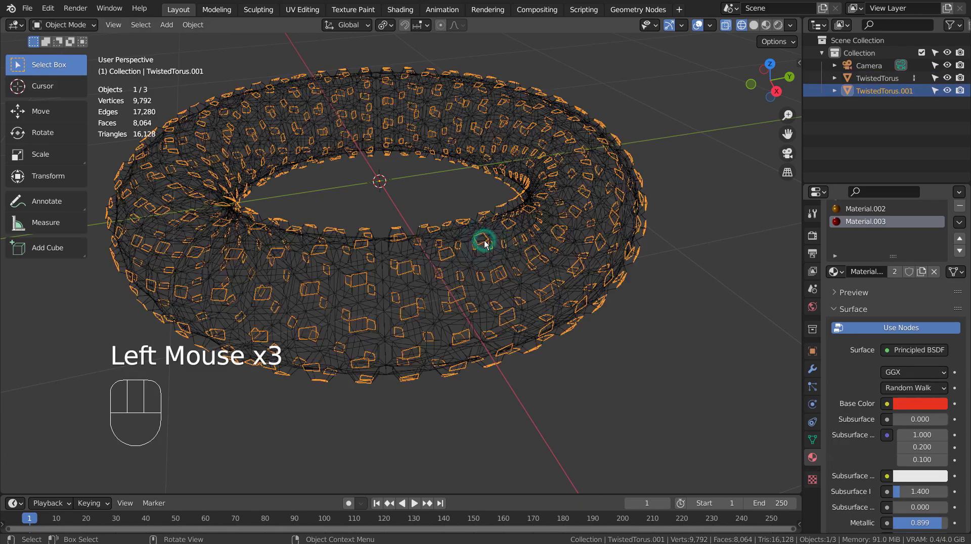
Preview TwistedTorus.001 in rendered shading, test-lift it along Z, then undo the move.
key("shift+z")
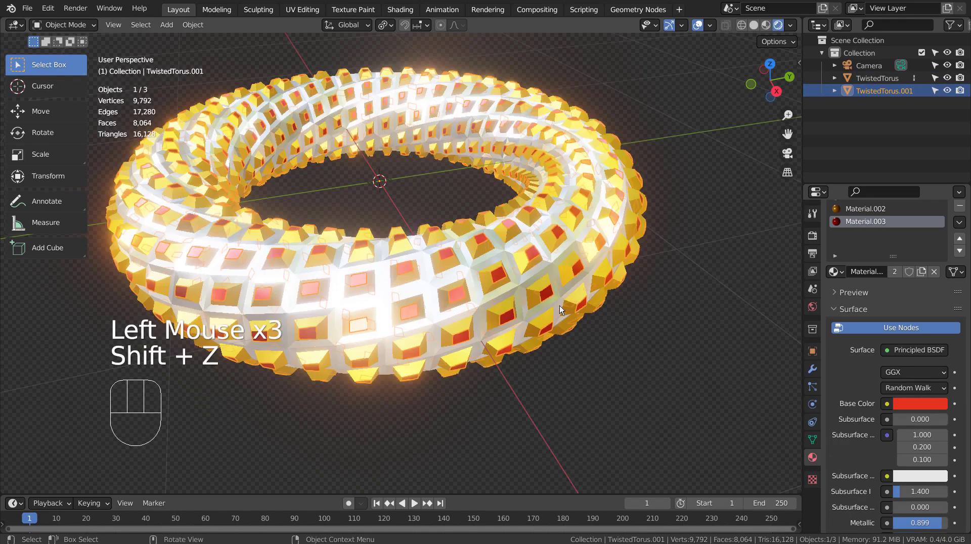
scroll(559, 306, "down", 2)
key("g")
key("z")
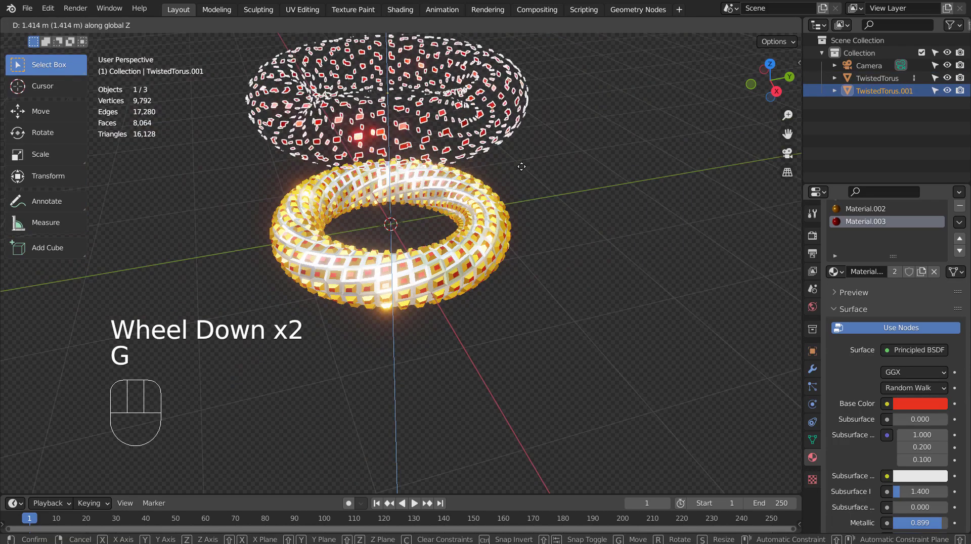
left_click(516, 151)
mouse_move(632, 173)
middle_mouse_down()
mouse_move(409, 160)
mouse_move(497, 166)
middle_mouse_up()
key("ctrl+z")
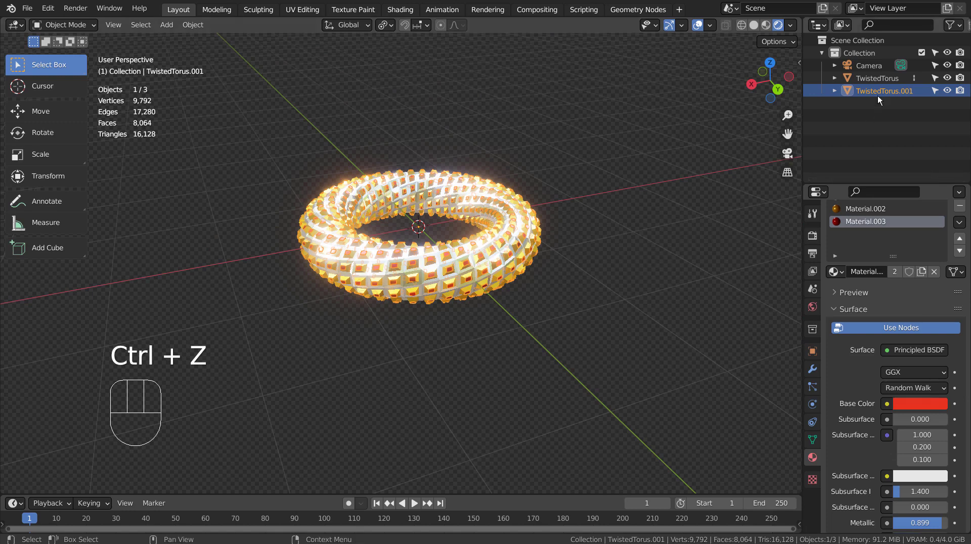
Open JewelCraft's Add Gem dialog from the sidebar and expand its Stone list, currently Diamond.
key("n")
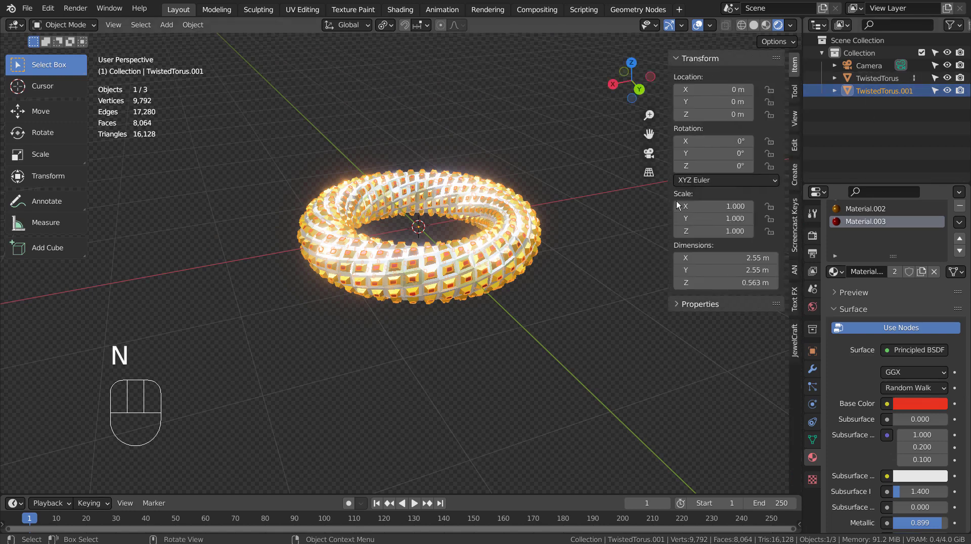
left_click(795, 336)
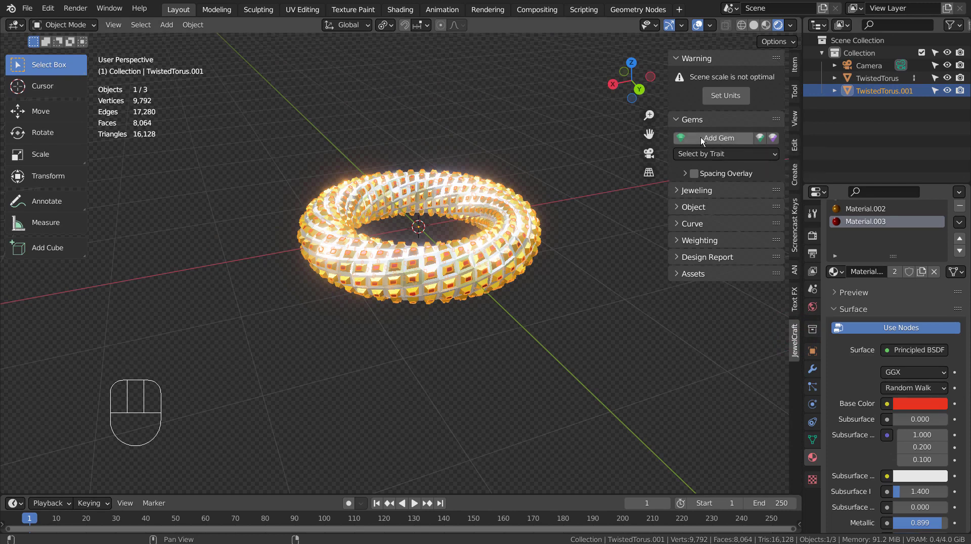
left_click(732, 137)
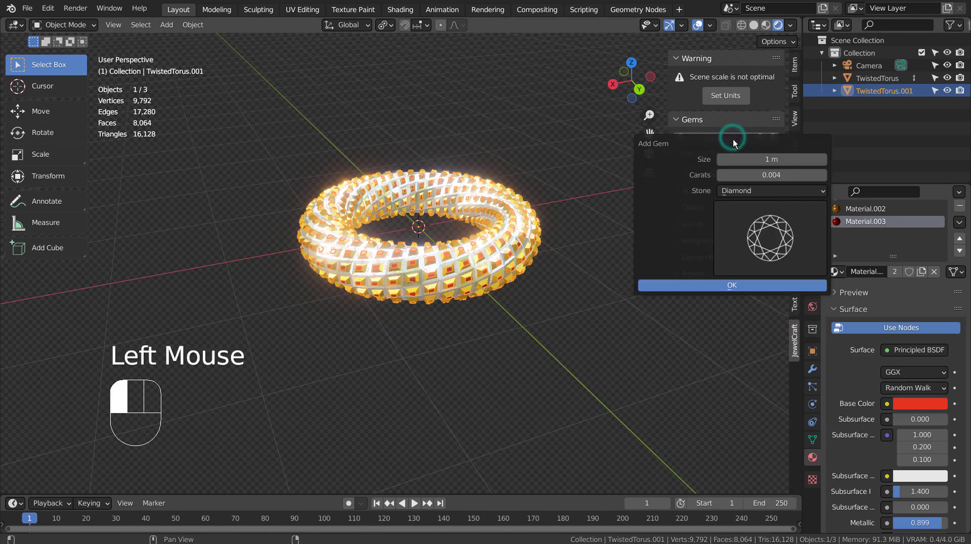
left_click(762, 191)
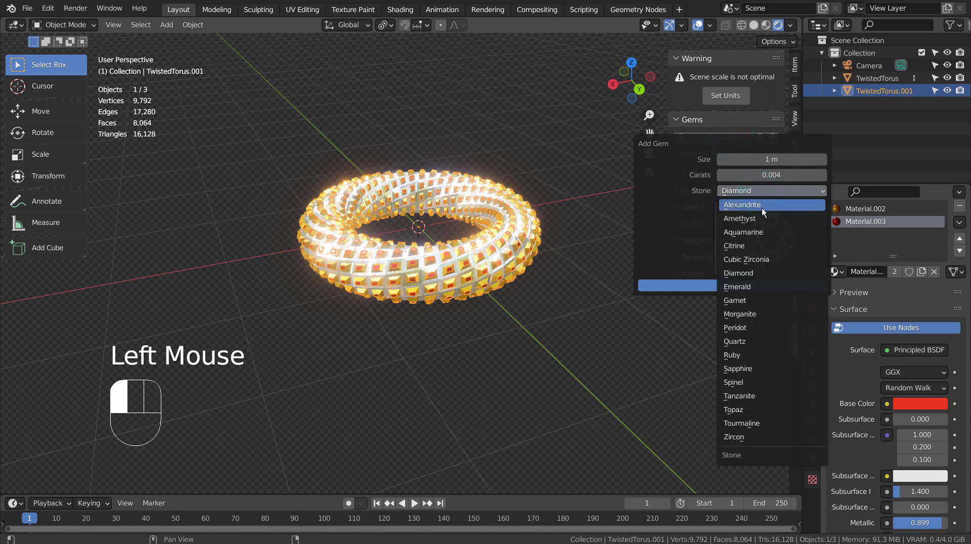
Add a round Ruby gem at the torus centre and Ctrl-select TwistedTorus.001 with it.
left_click(772, 355)
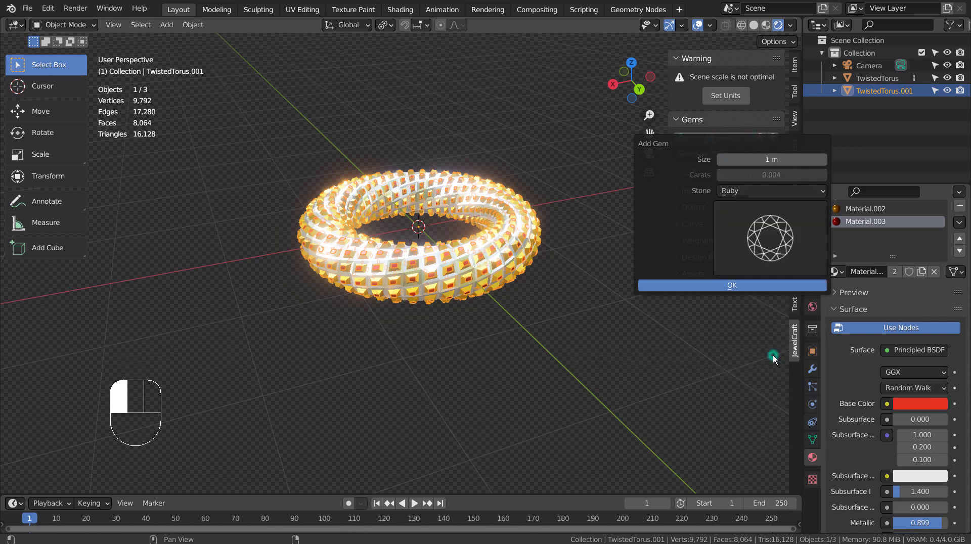
left_click(744, 283)
scroll(488, 233, "up", 3)
middle_click_drag(488, 233, 500, 256)
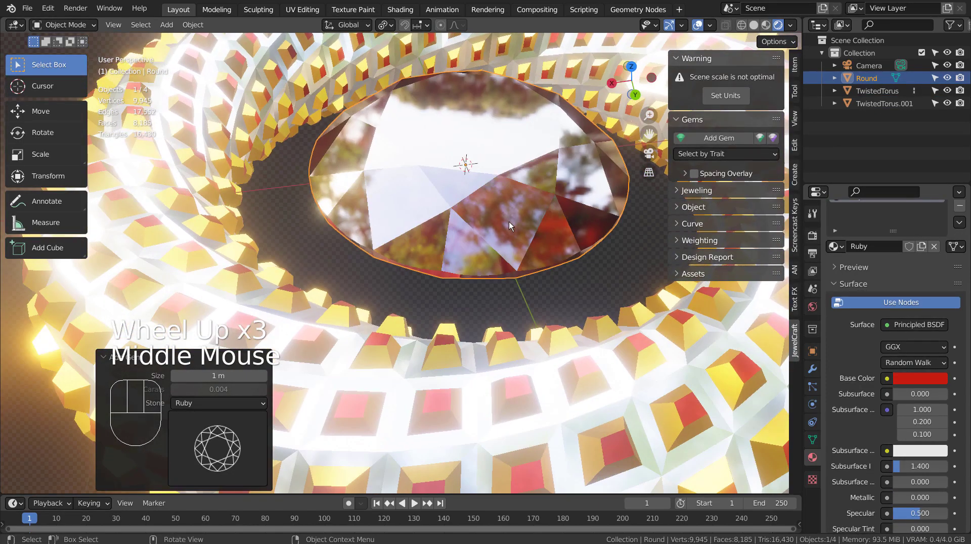
left_click(878, 105, "ctrl")
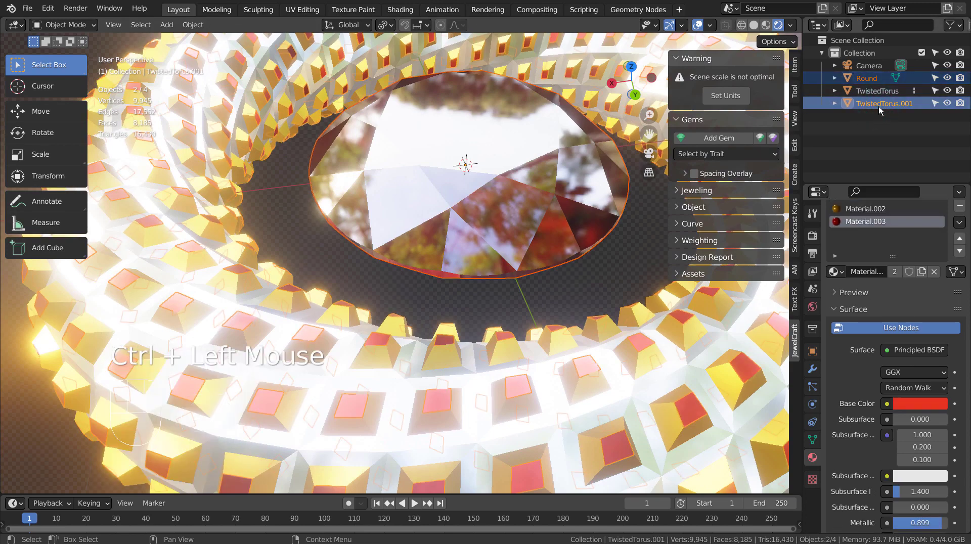
scroll(418, 319, "down", 4)
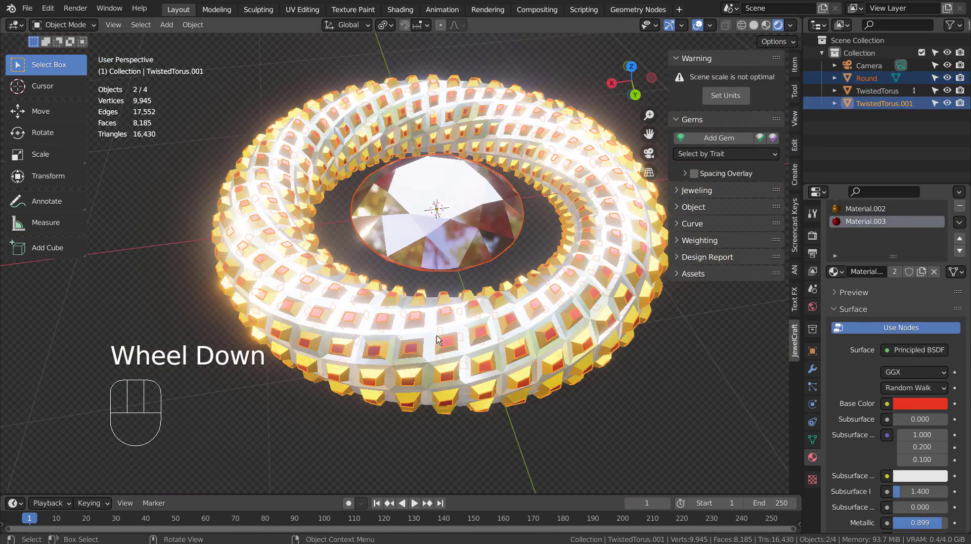
Parent the Round gem to TwistedTorus.001 and set the torus instancing to Faces.
key("ctrl+p")
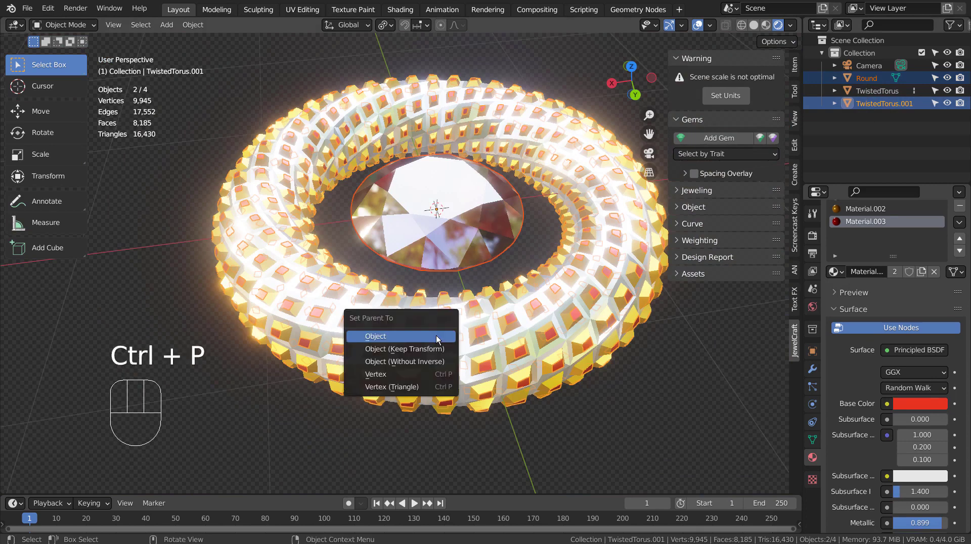
left_click(436, 335)
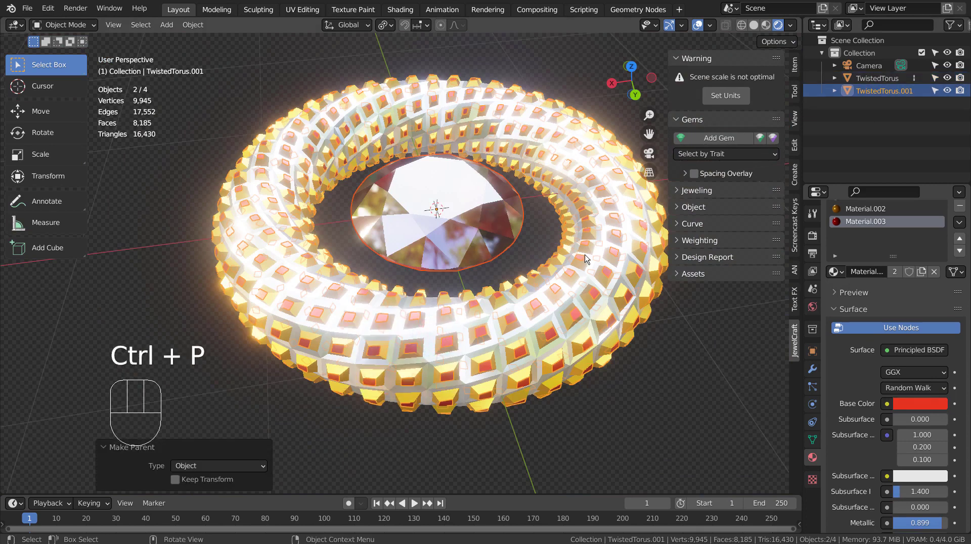
left_click(868, 92)
left_click(812, 353)
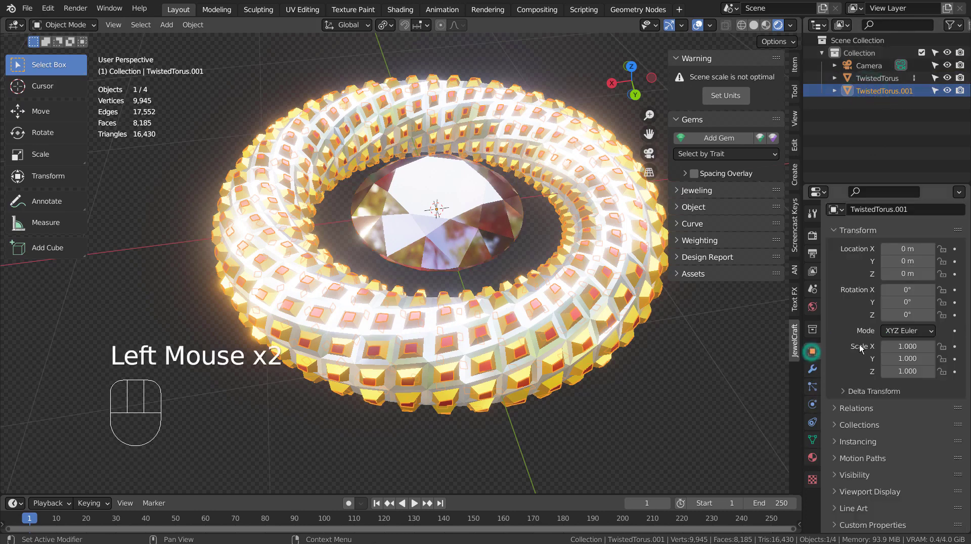
left_click(837, 442)
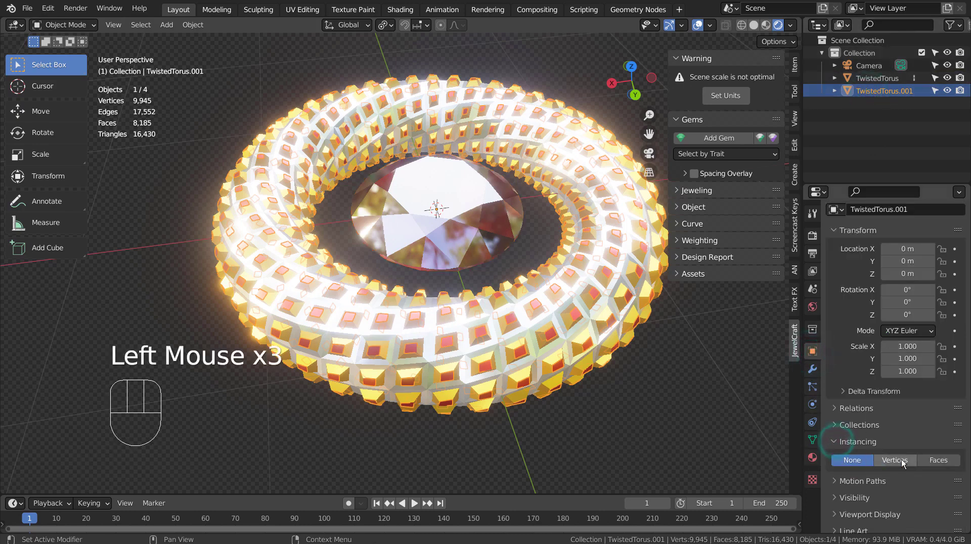
left_click(936, 459)
Scale the Round gem down to 0.072 so a small ruby sits in each stud.
scroll(534, 319, "down", 2)
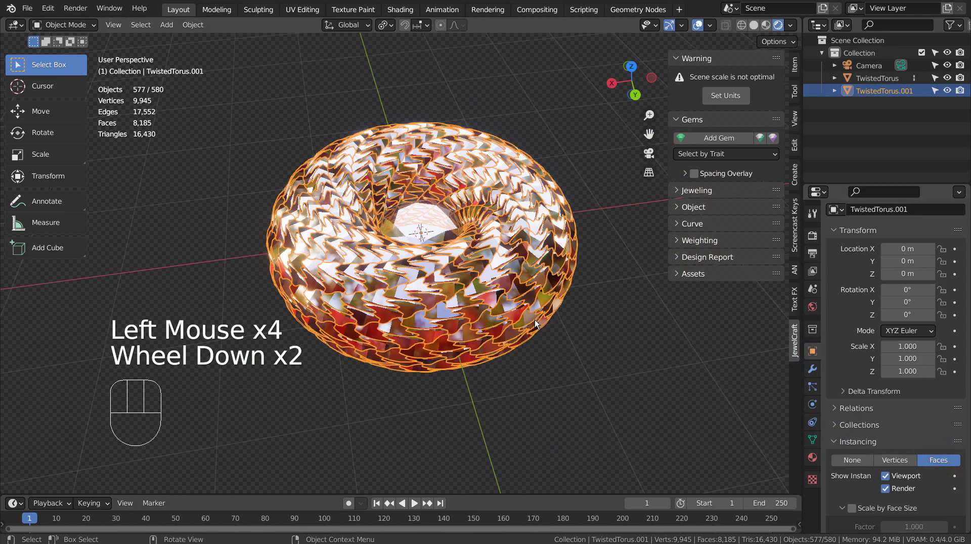
left_click(426, 219)
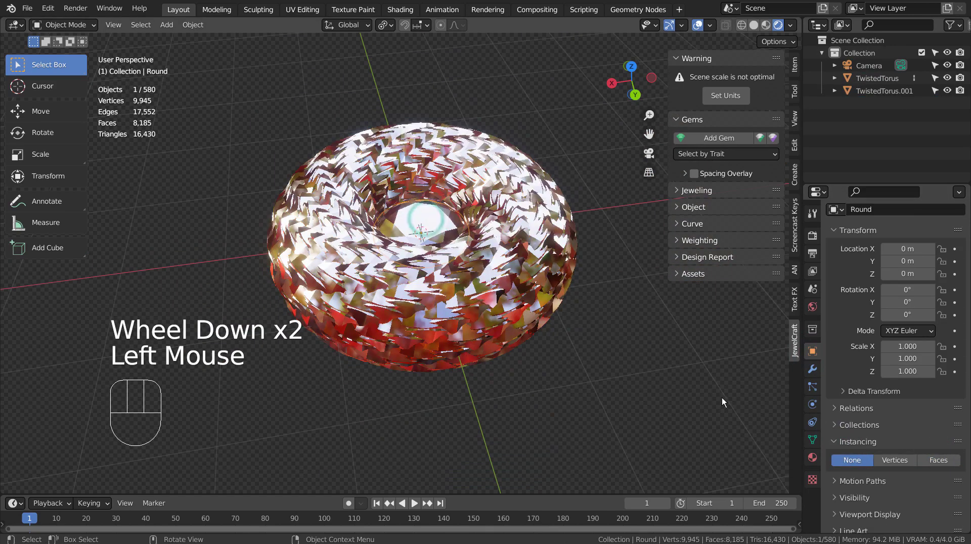
key("s")
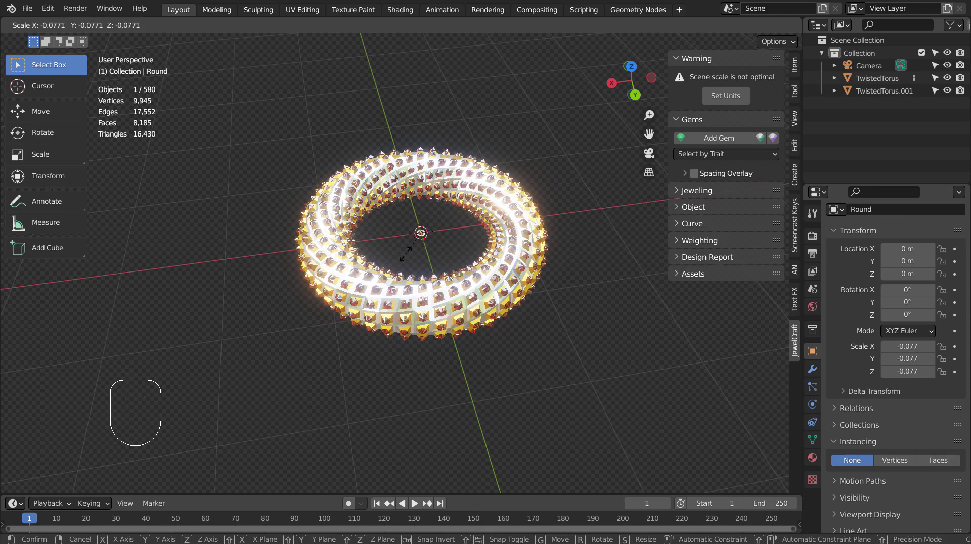
left_click(414, 256)
scroll(413, 256, "up", 1)
scroll(414, 256, "up", 2)
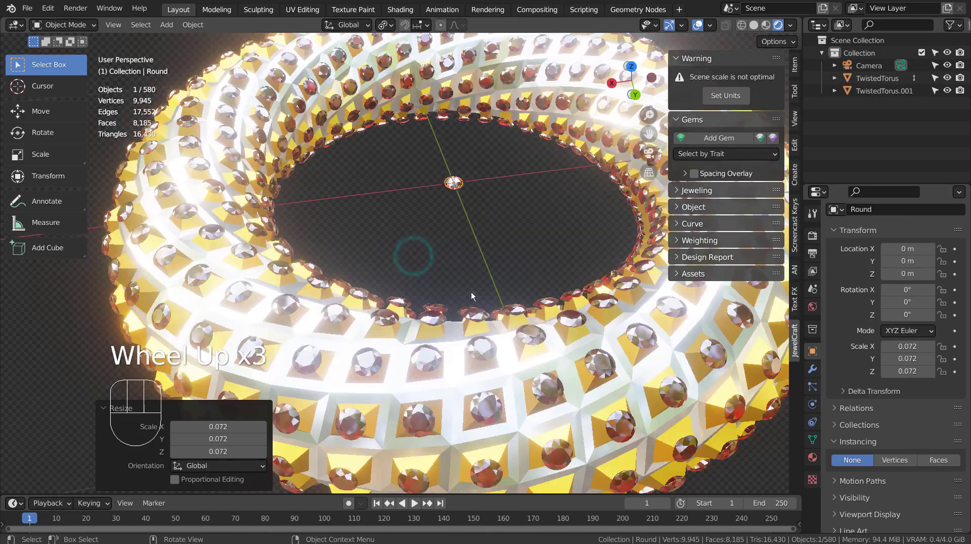
mouse_move(490, 301)
middle_mouse_down()
mouse_move(475, 281)
mouse_move(495, 266)
mouse_move(498, 237)
middle_mouse_up()
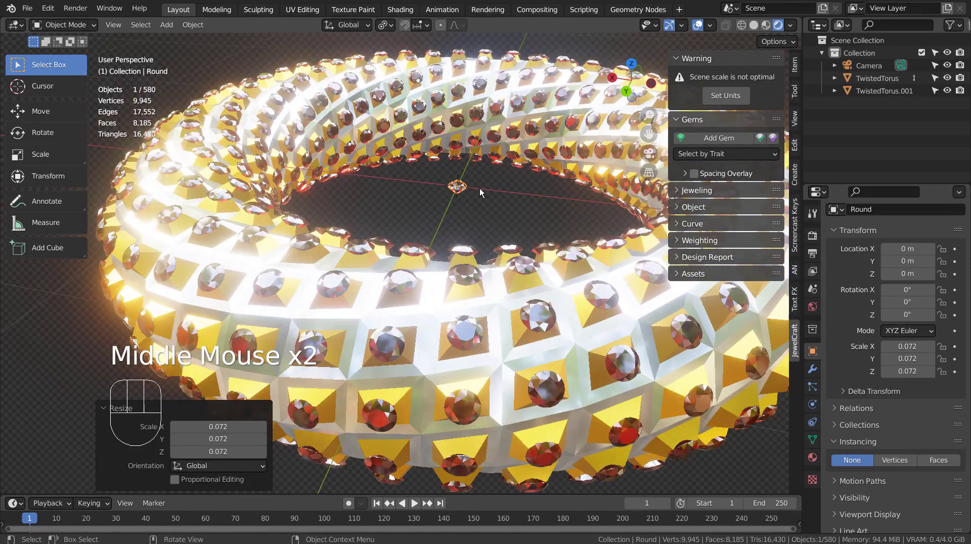
Enable Faces instancing on the TwistedTorus.002 copy.
key("g")
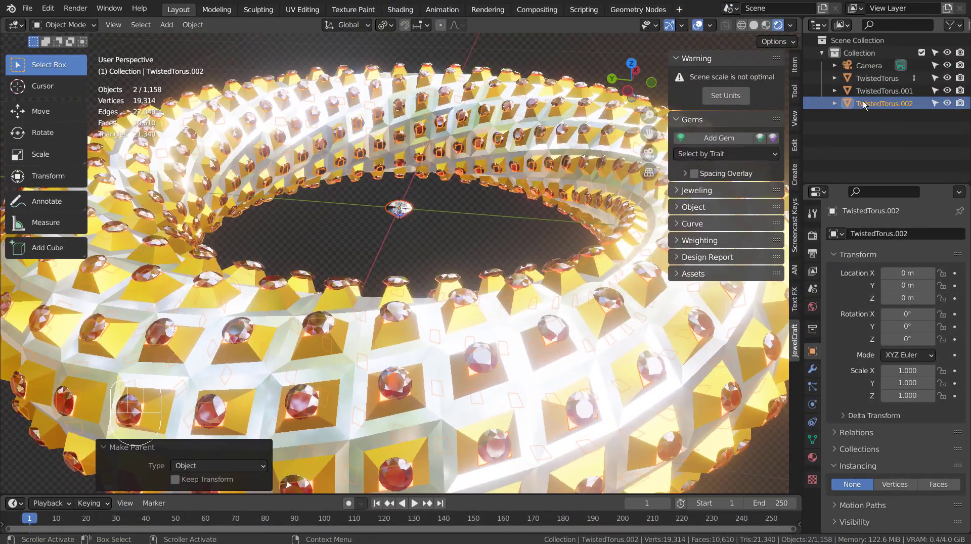
left_click(858, 104)
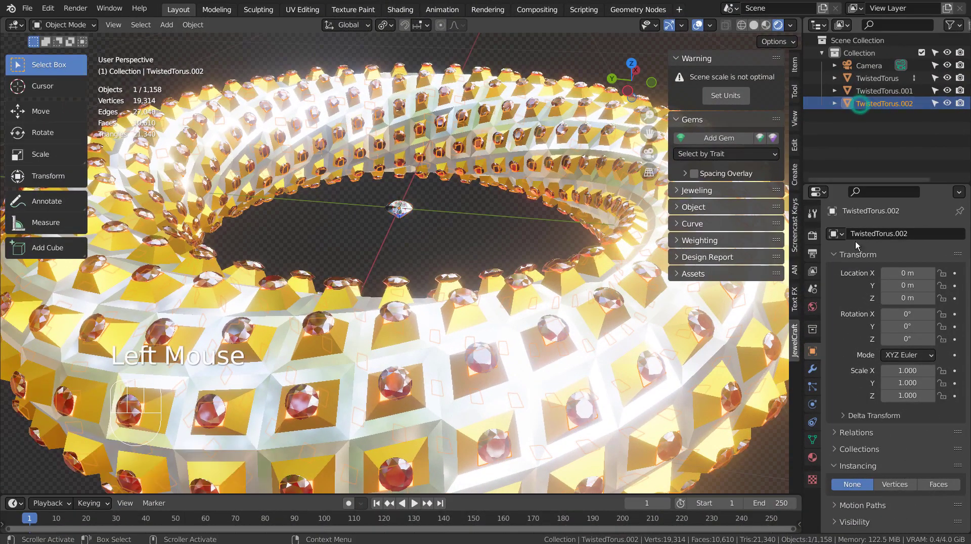
left_click(928, 484)
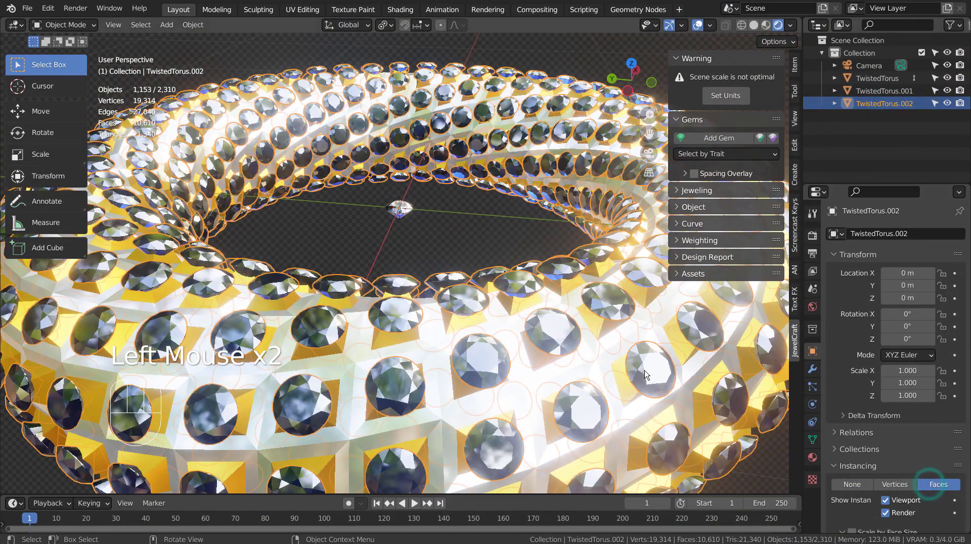
scroll(644, 369, "down", 2)
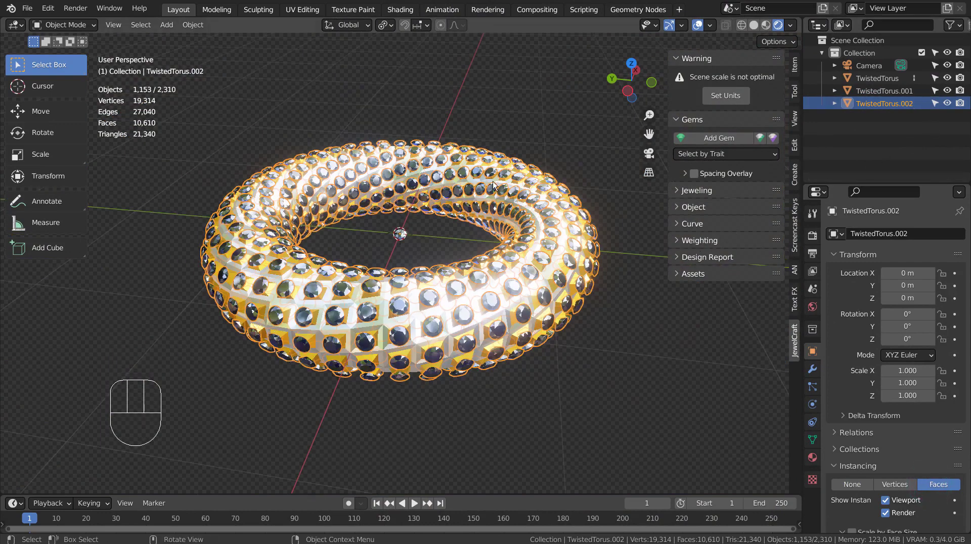
Lift the Round gem along Z to about 0.016 m, fine-tuning with Shift.
left_click(402, 238)
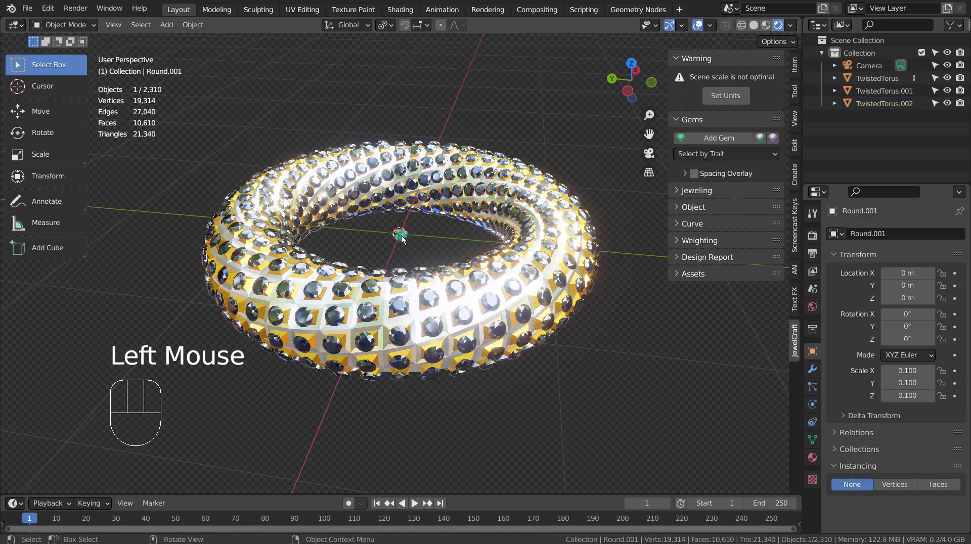
key("g")
key("z")
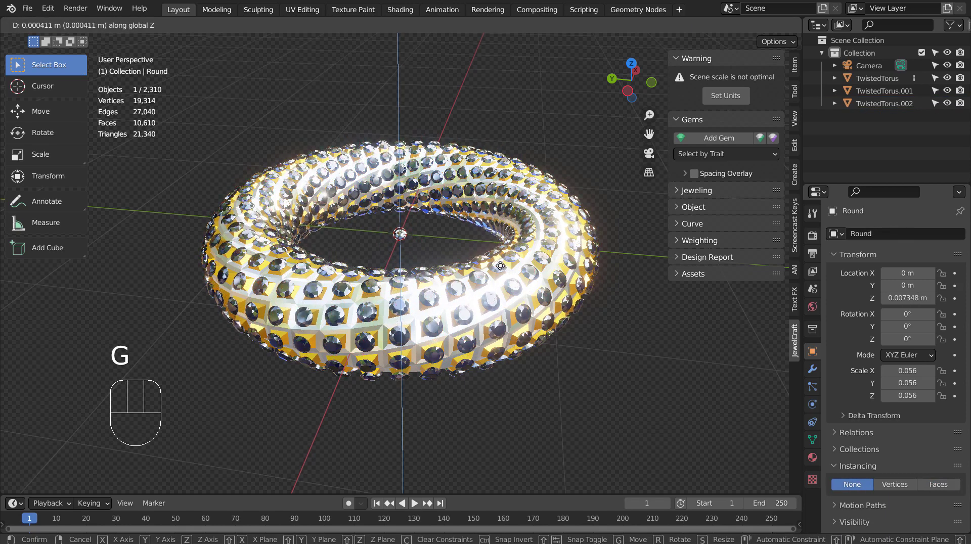
left_click(499, 263)
scroll(565, 263, "up", 1)
scroll(581, 263, "up", 1)
key("g")
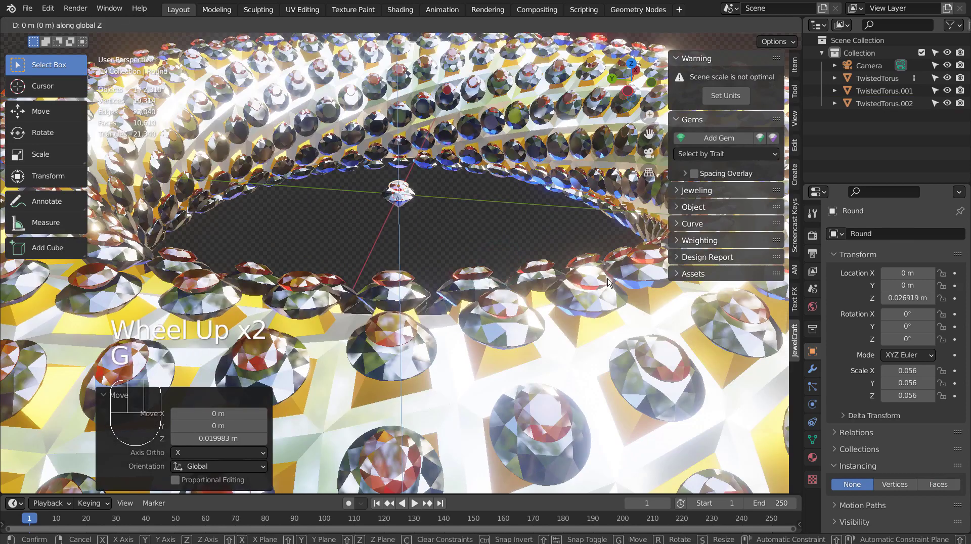
key("z")
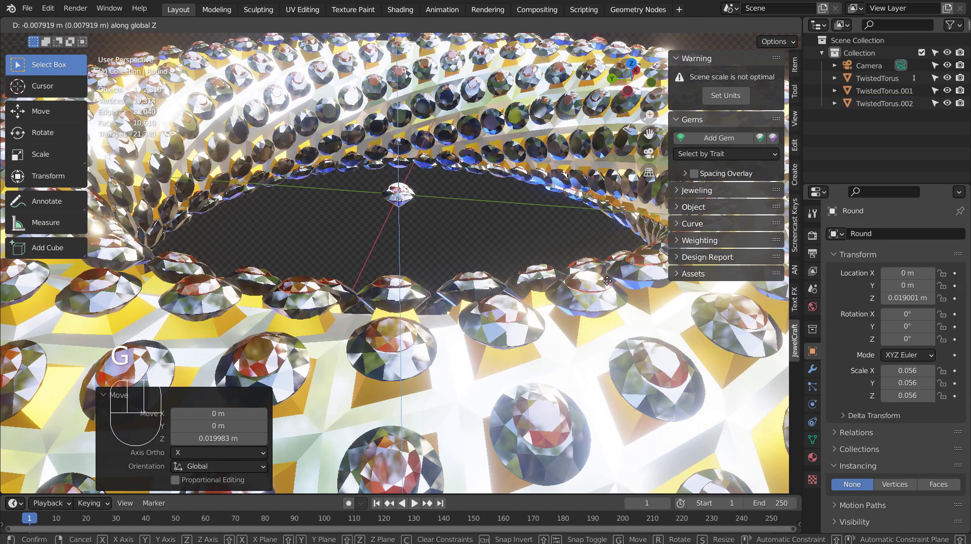
key("shift")
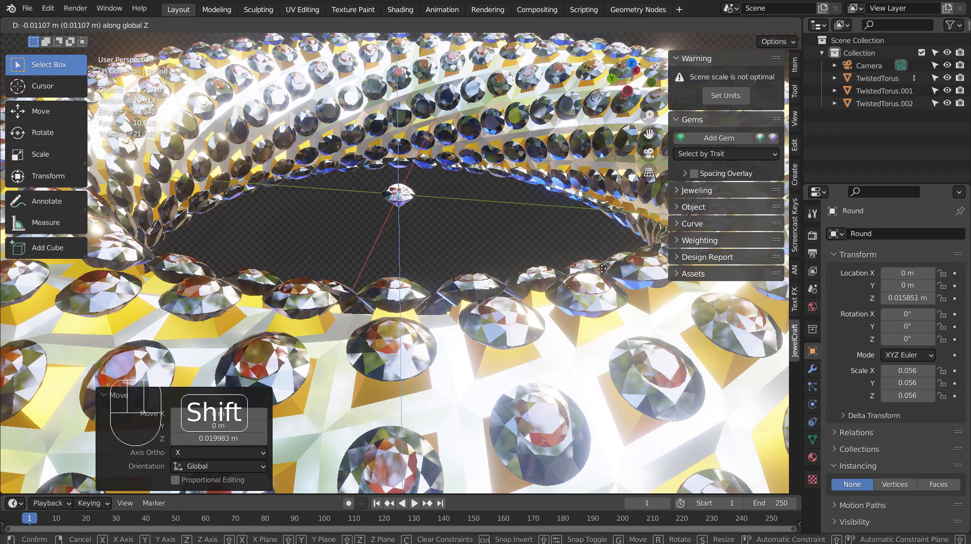
left_click(602, 269)
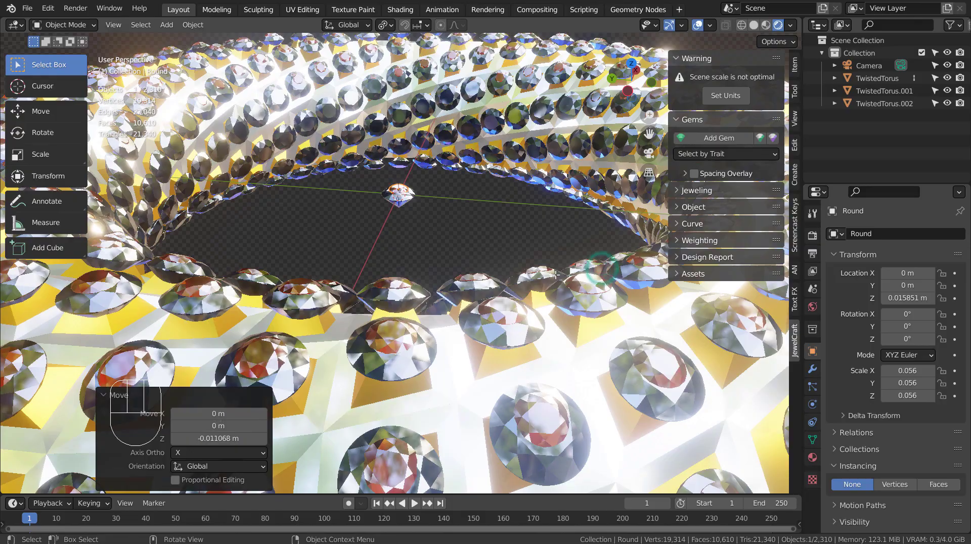
Box-select the lone gems in the torus centre and hide them.
key("Tab")
scroll(554, 275, "down", 2)
key("Tab")
mouse_move(556, 276)
middle_mouse_down()
mouse_move(514, 301)
mouse_move(433, 281)
mouse_move(567, 317)
middle_mouse_up()
scroll(515, 300, "up", 2)
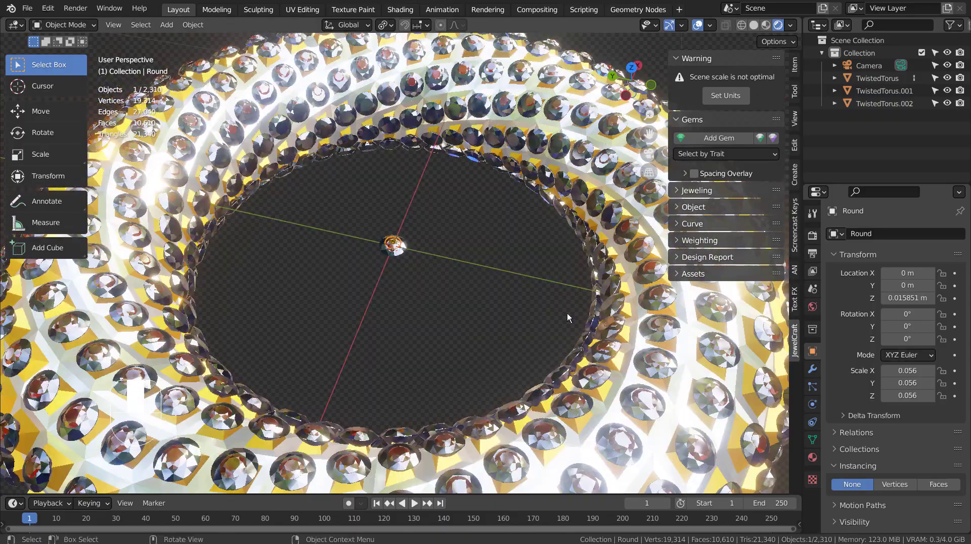
left_click(483, 301)
left_click_drag(364, 230, 410, 272)
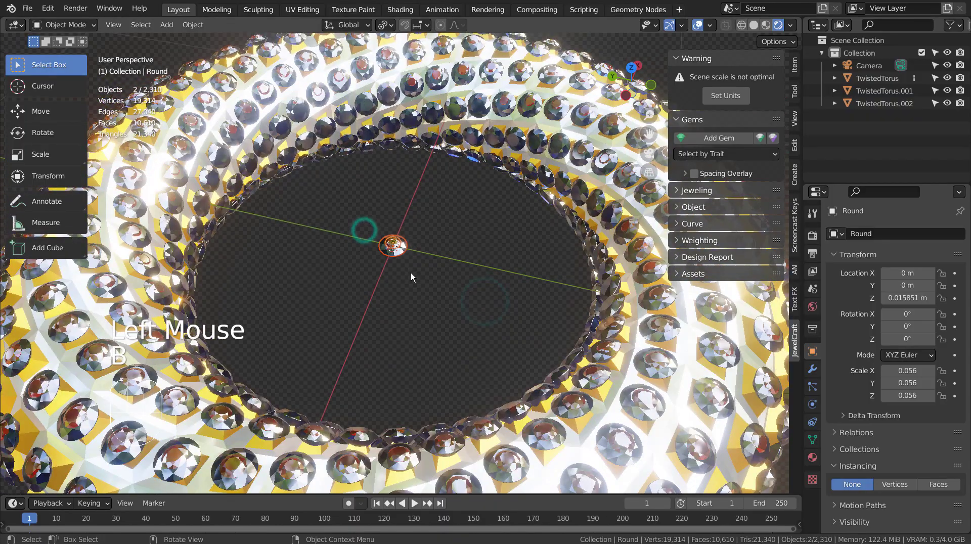
key("b")
key("h")
scroll(413, 277, "down", 3)
mouse_move(901, 159)
middle_click_drag(598, 341, 594, 339)
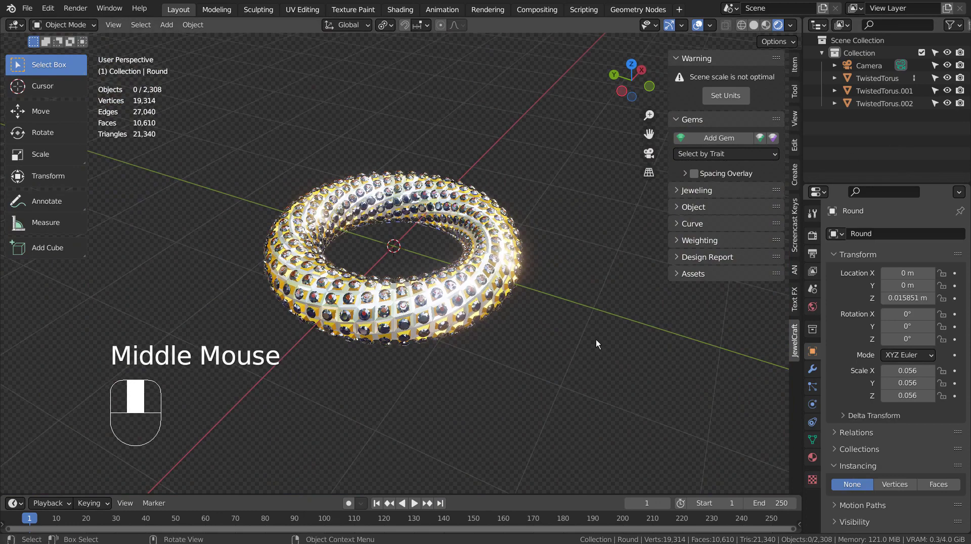
Add a plane scaled to about 41.6 and move it just beneath the torus.
key("shift+a")
left_click(586, 245)
key("s")
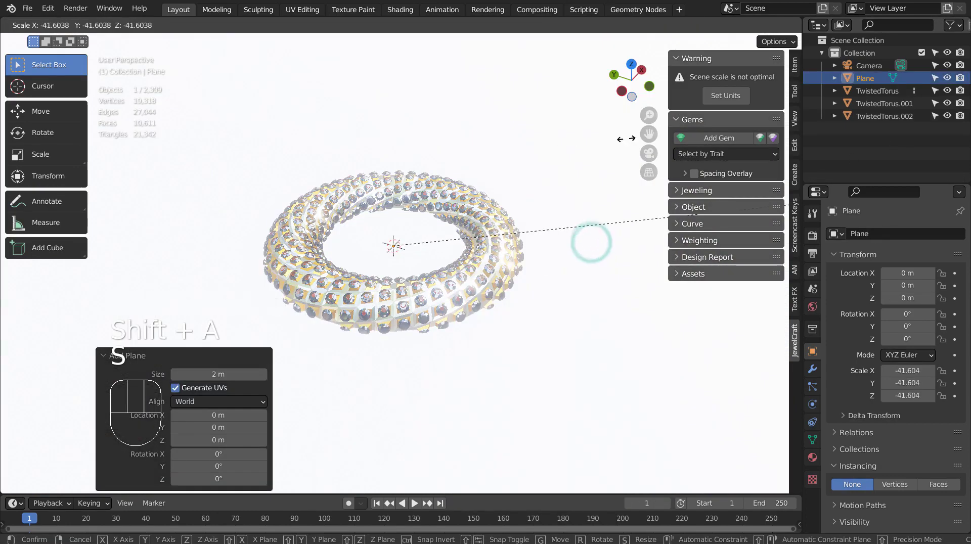
left_click(450, 227)
key("KP_3")
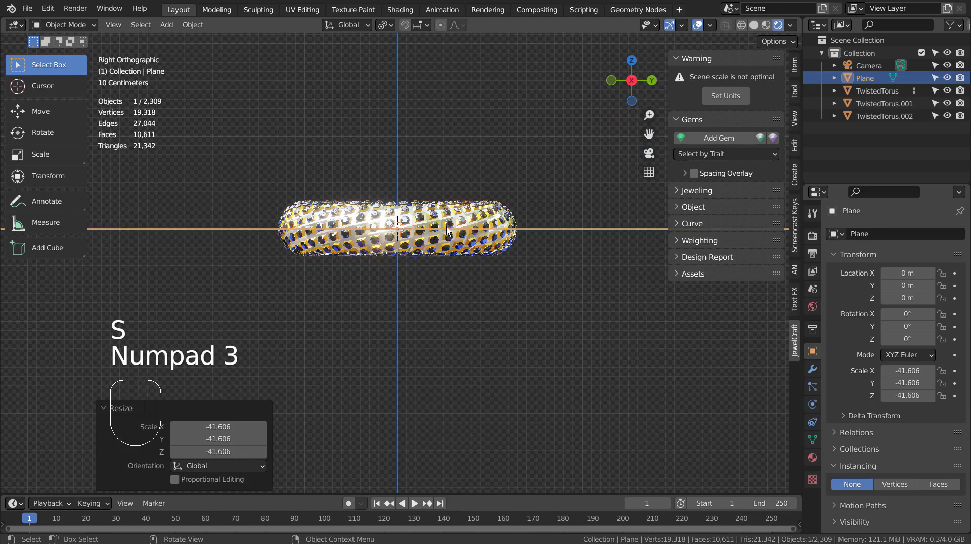
key("g")
left_click(444, 252)
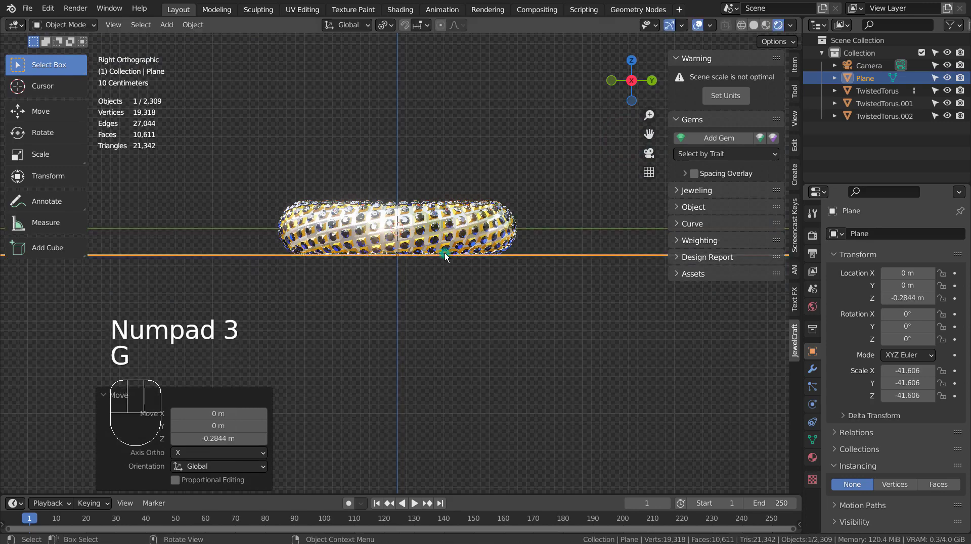
mouse_move(444, 253)
middle_mouse_down()
mouse_move(334, 209)
mouse_move(770, 330)
middle_mouse_up()
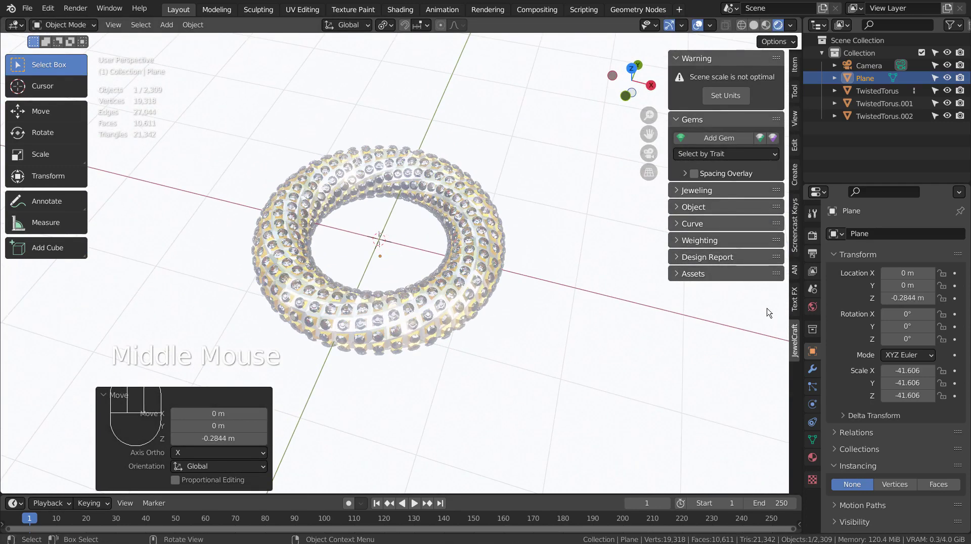
Give the plane a new dark blue material with Metallic 0.945.
left_click(813, 458)
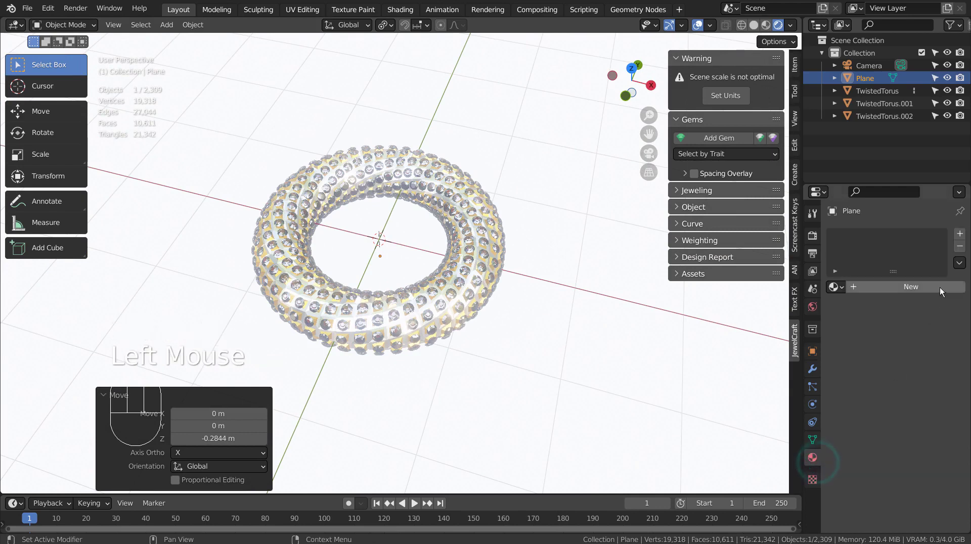
left_click(933, 286)
left_click(915, 419)
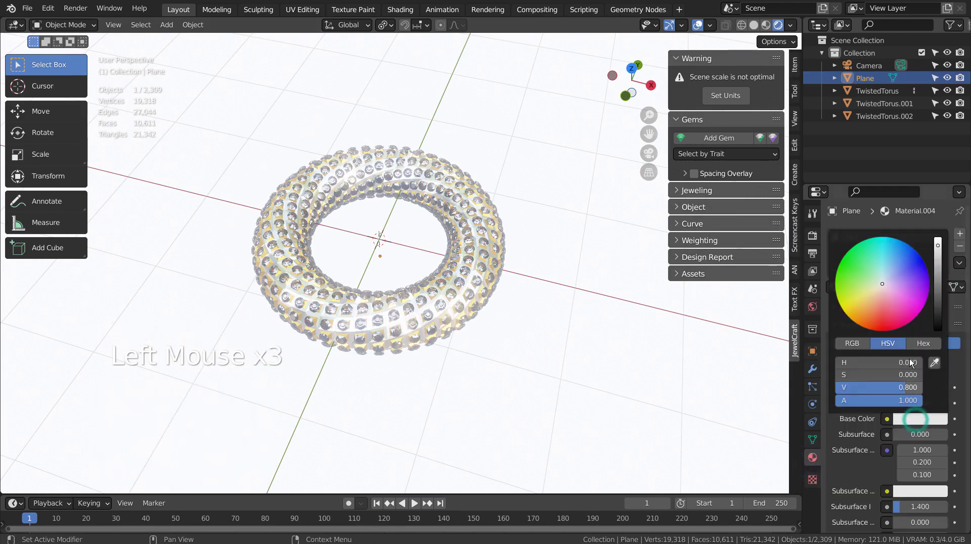
left_click(939, 301)
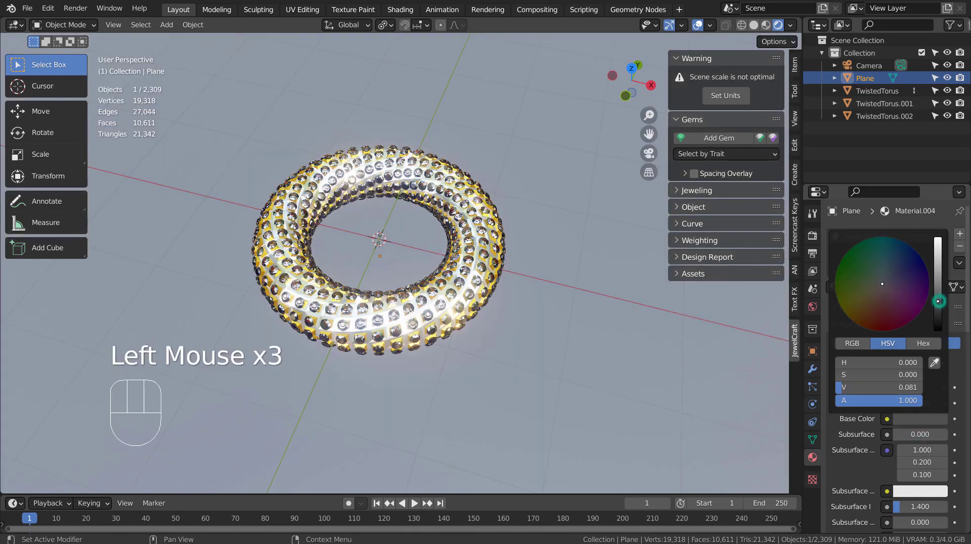
left_click(905, 258)
scroll(924, 468, "down", 3)
left_click_drag(914, 437, 943, 436)
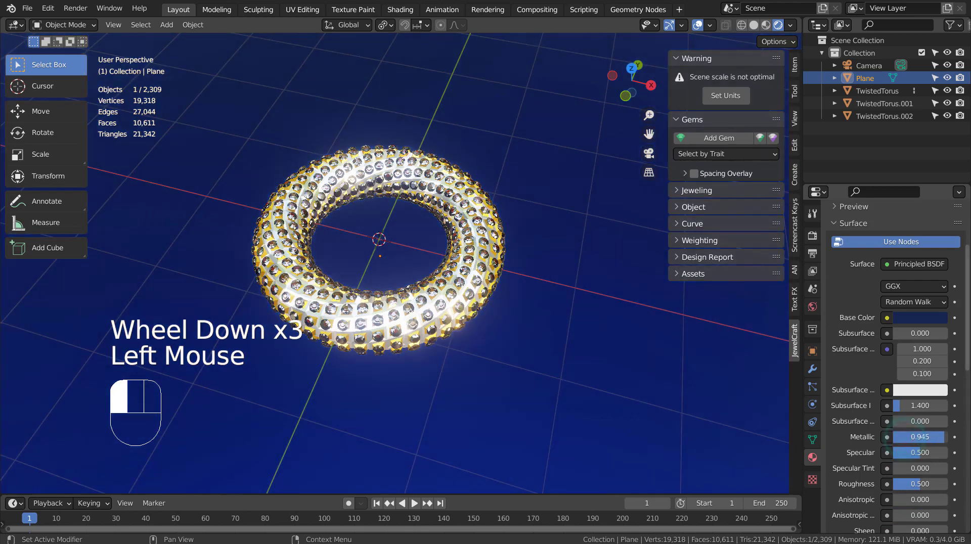
Lower the plane's roughness to 0.069 and align the camera to the current view.
mouse_move(927, 485)
left_mouse_down()
mouse_move(903, 485)
mouse_move(915, 484)
left_mouse_up()
mouse_move(623, 407)
middle_mouse_down()
mouse_move(606, 399)
mouse_move(627, 390)
mouse_move(616, 392)
middle_mouse_up()
key("ctrl+alt+KP_0")
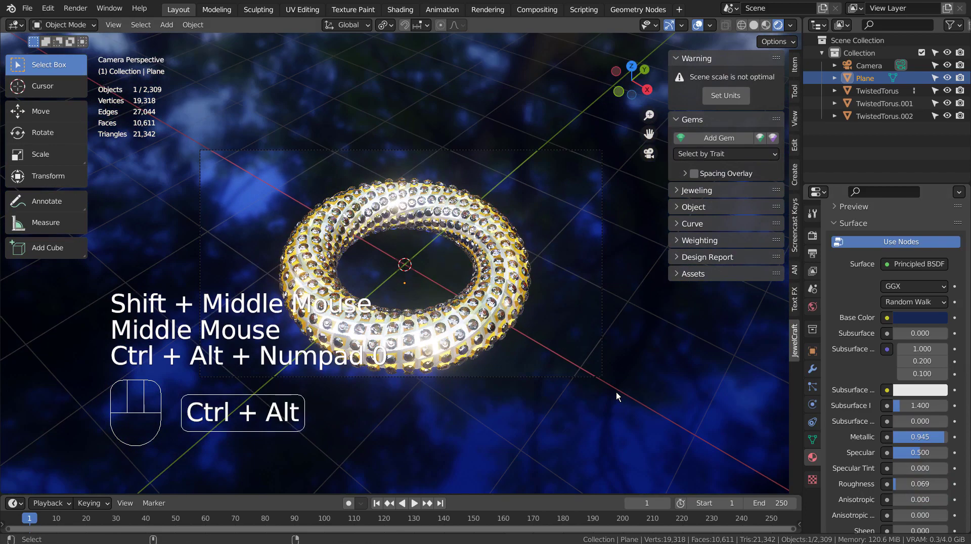
key("shift+grave")
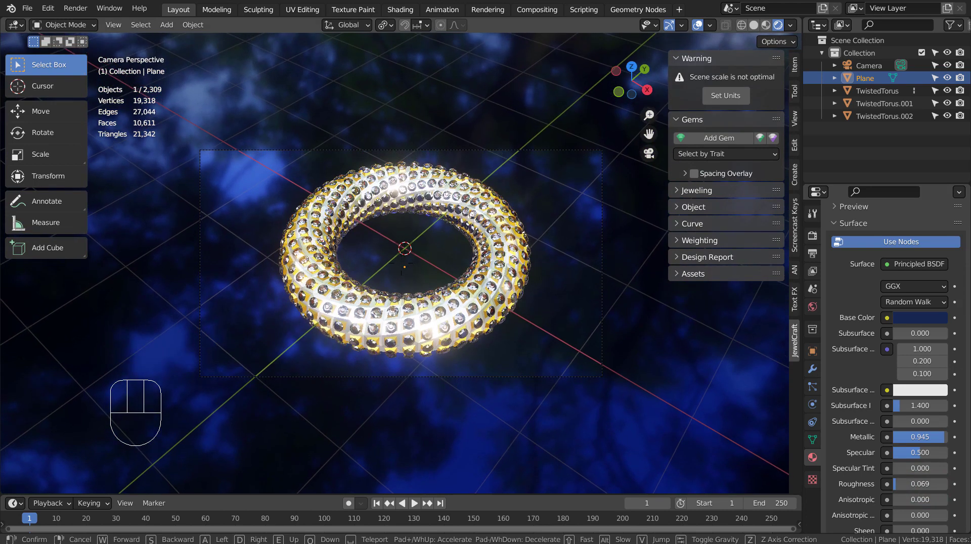
left_click(402, 265)
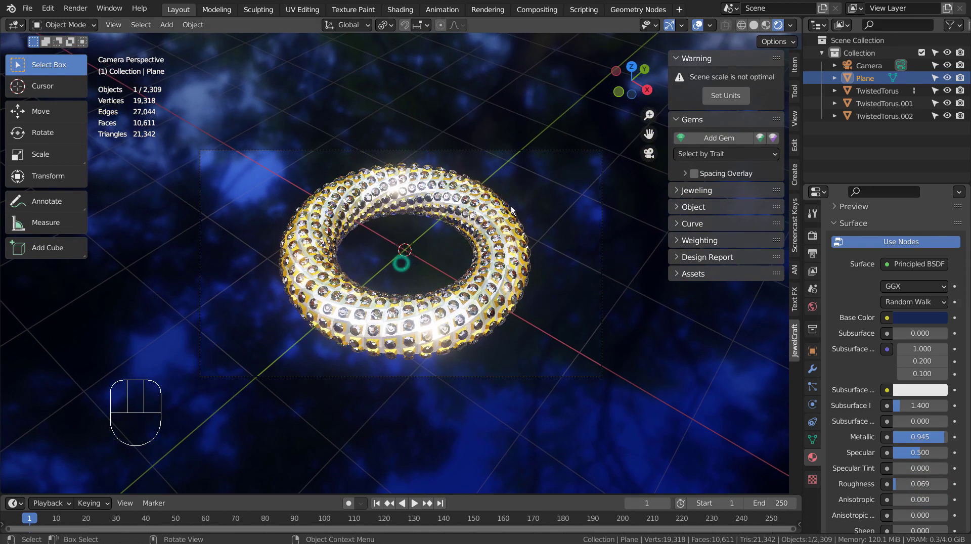
Refine the camera framing with walk navigation, then return to rendered shading.
left_click(753, 25)
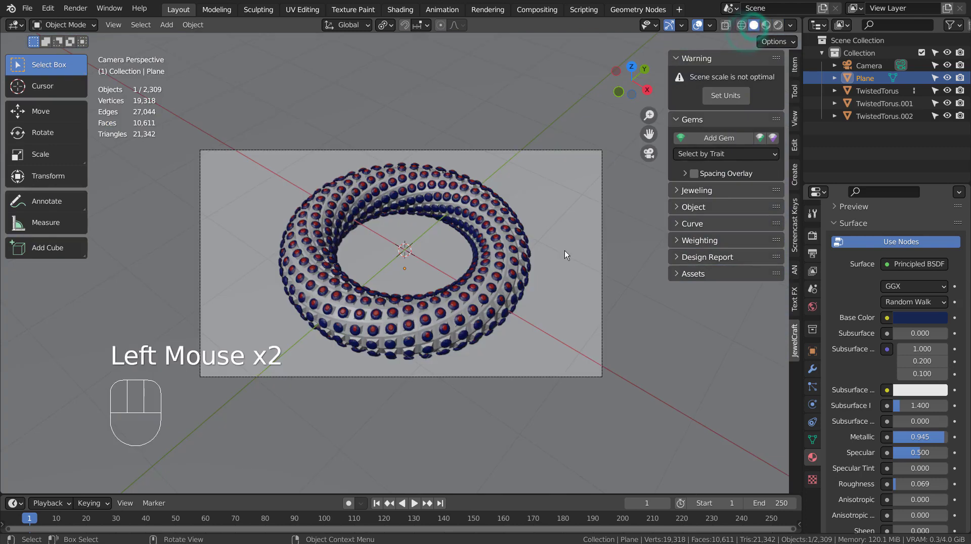
key("shift+grave")
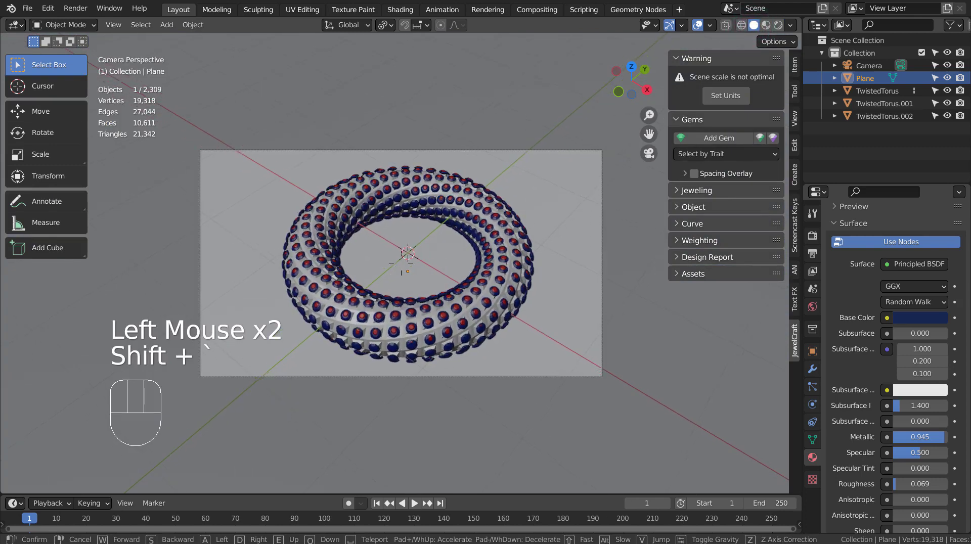
left_click(404, 256)
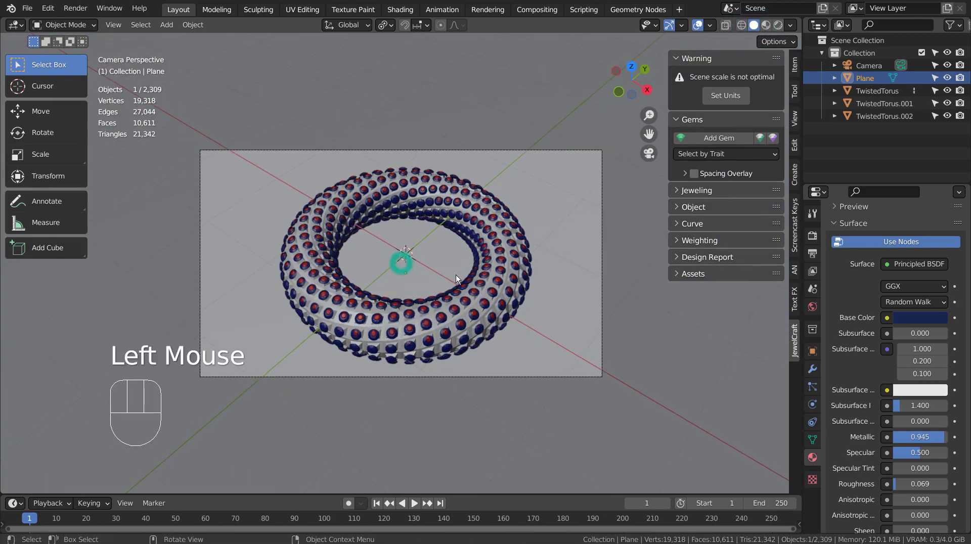
left_click(777, 24)
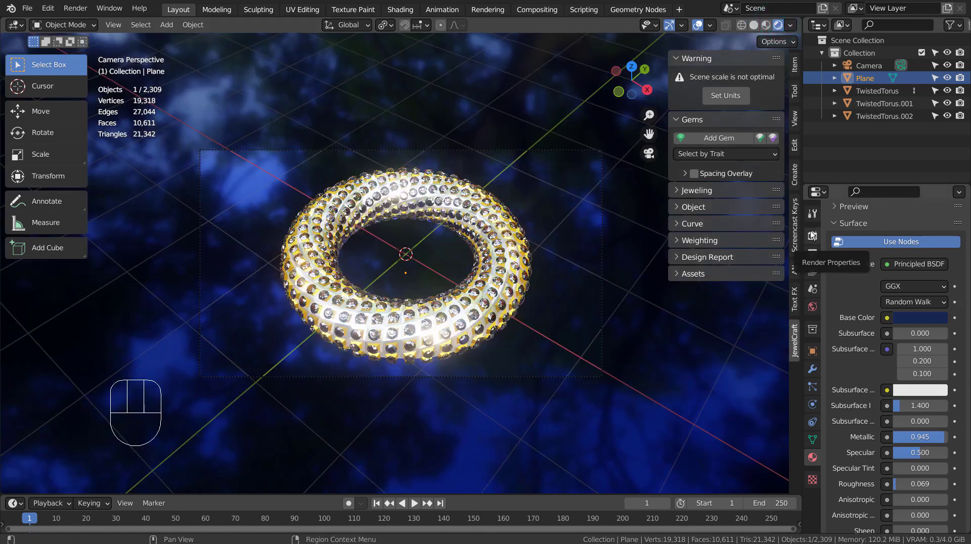
Switch to the Compositing workspace and uncheck Use Nodes.
left_click(550, 10)
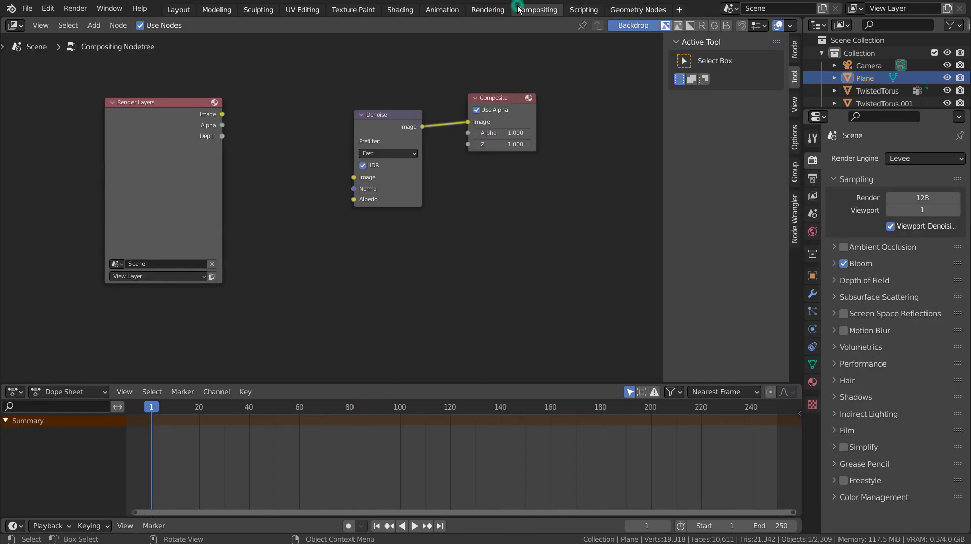
left_click(140, 25)
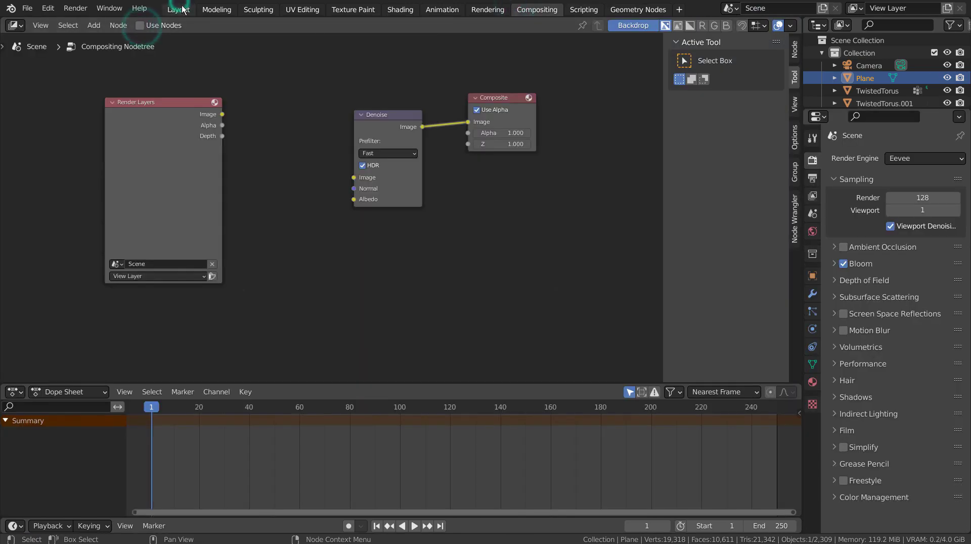